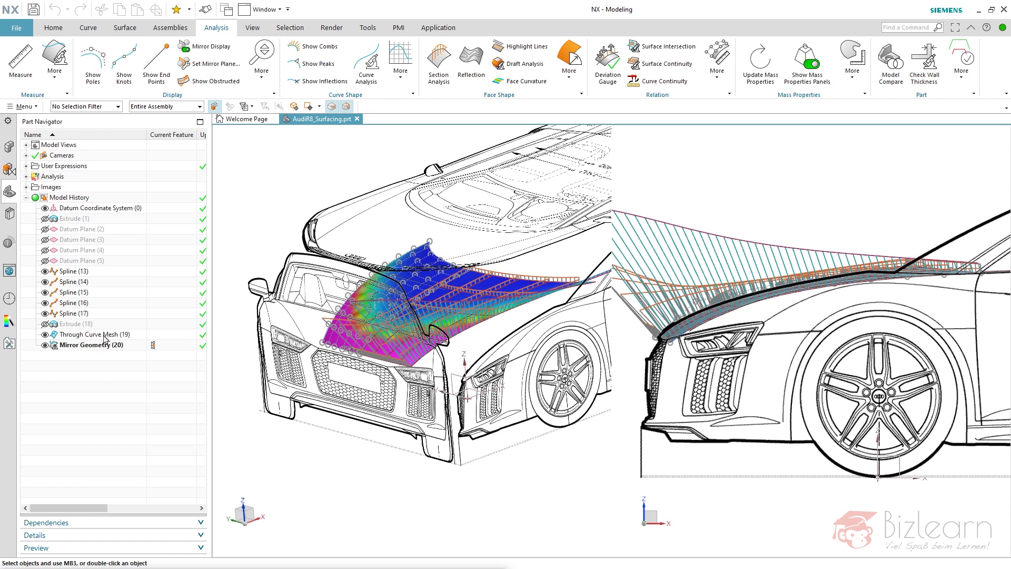
Delete the features from Spline (13) through Mirror Geometry (20) from the model history
click(91, 344)
shift+click(87, 273)
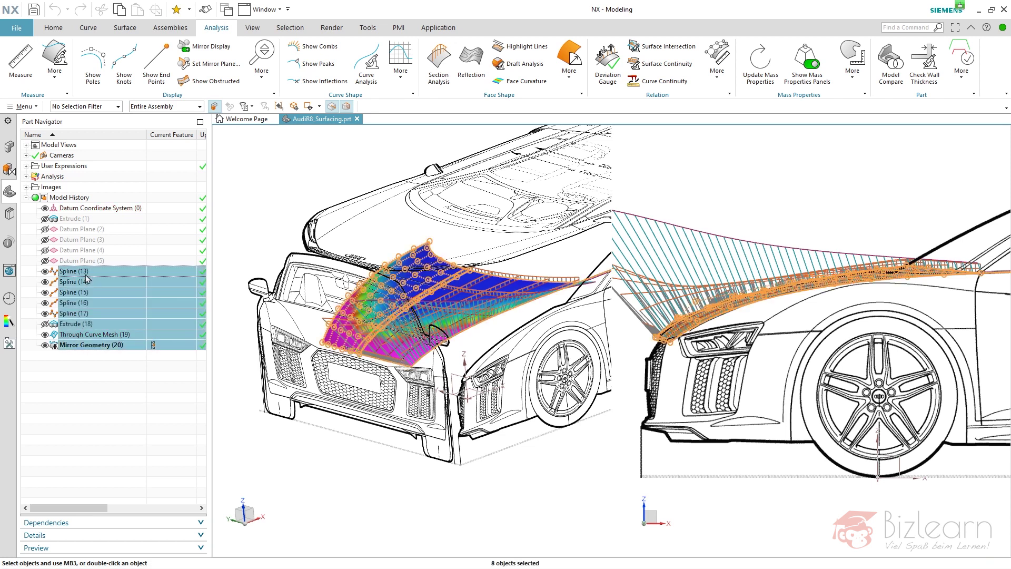
key(Delete)
key(Return)
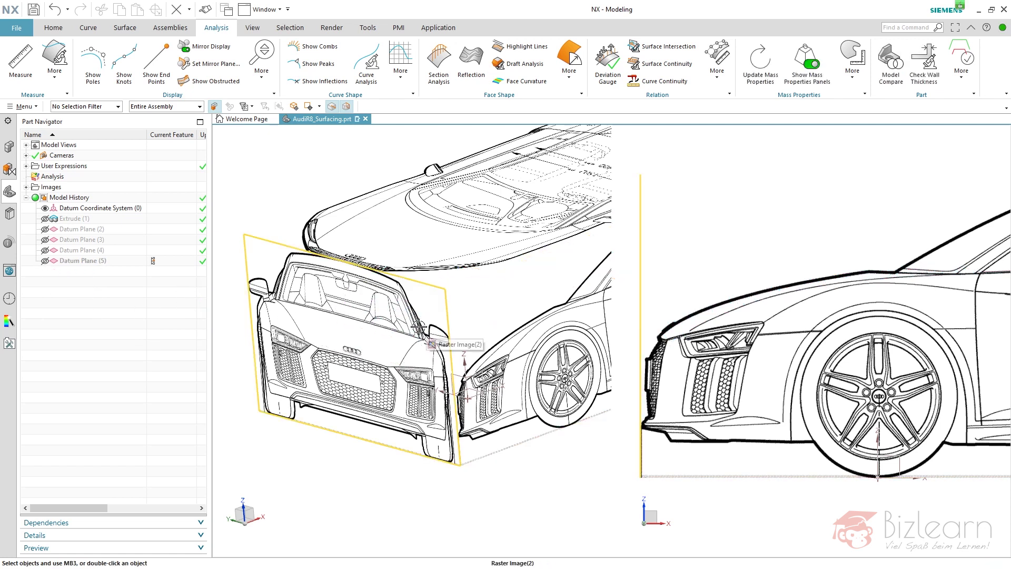
Switch the graphics area to the L1 - single view layout with all views fitted
scroll(413, 331, down, 3)
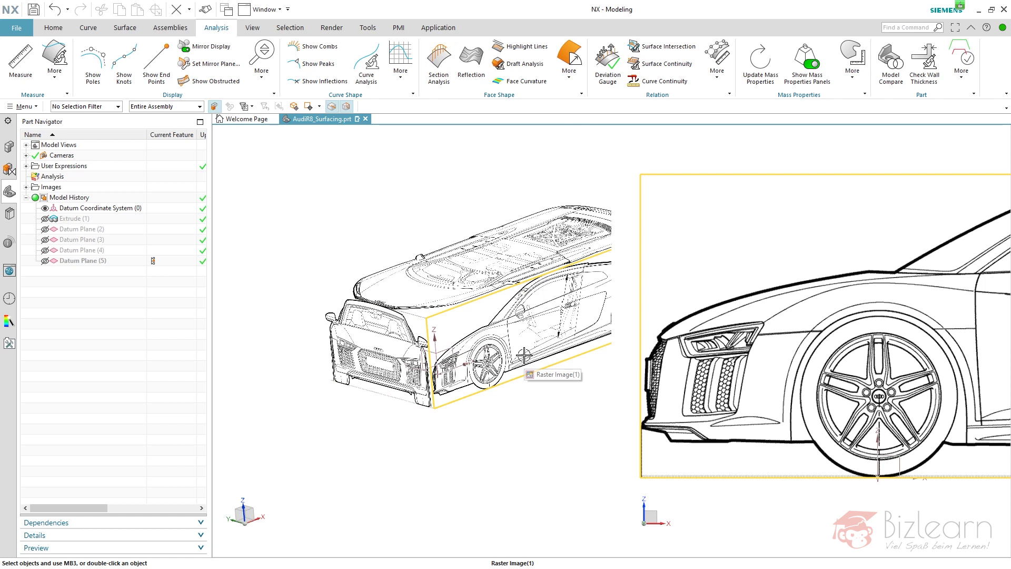
scroll(509, 327, up, 3)
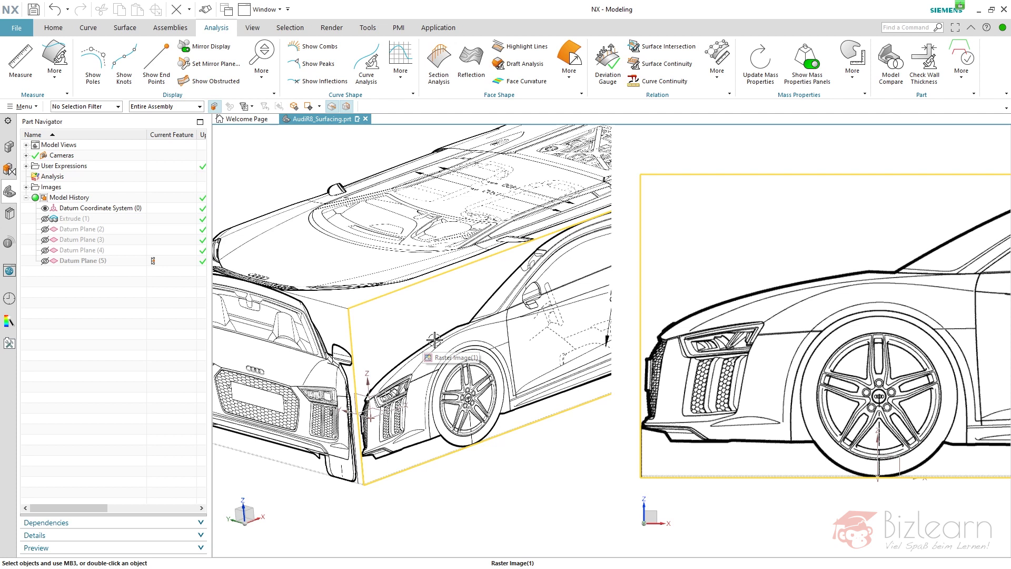
scroll(421, 348, down, 2)
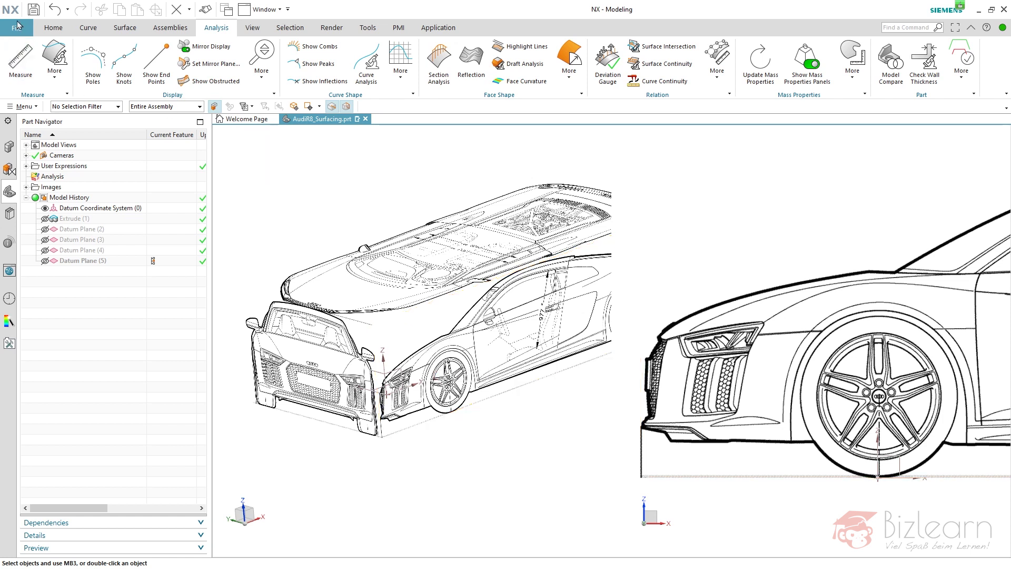
click(24, 106)
mouse_move(40, 150)
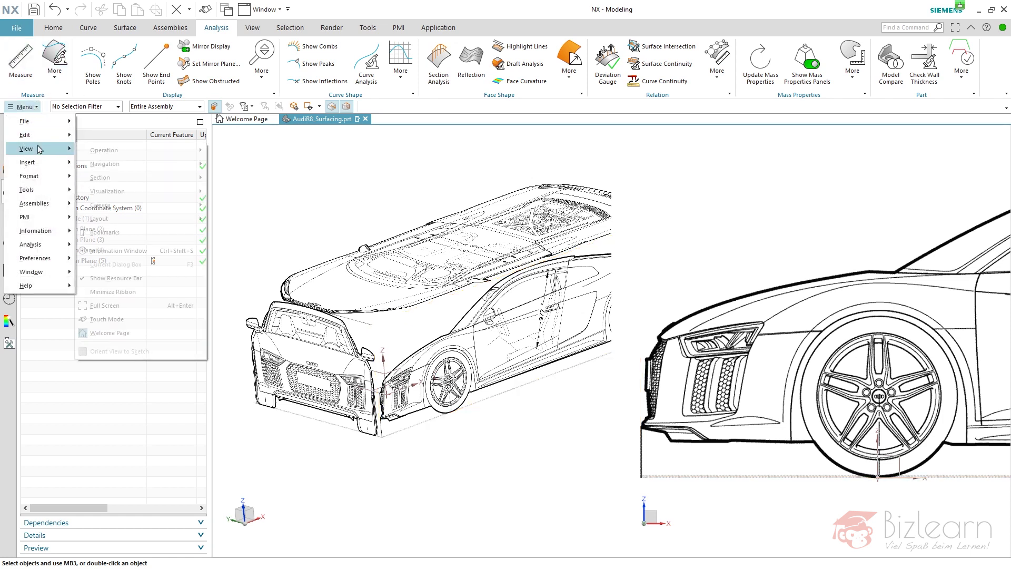
mouse_move(125, 217)
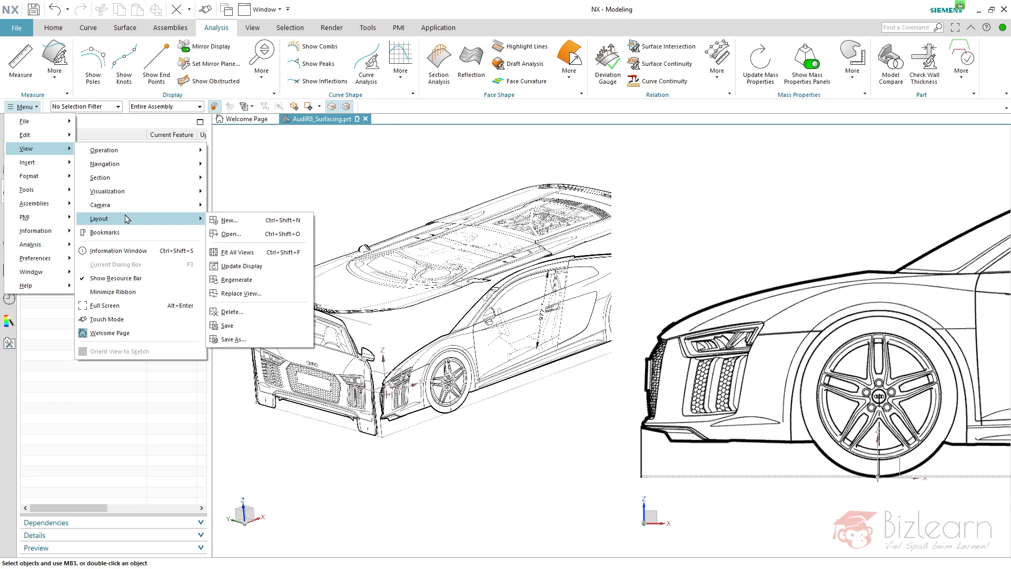
click(284, 234)
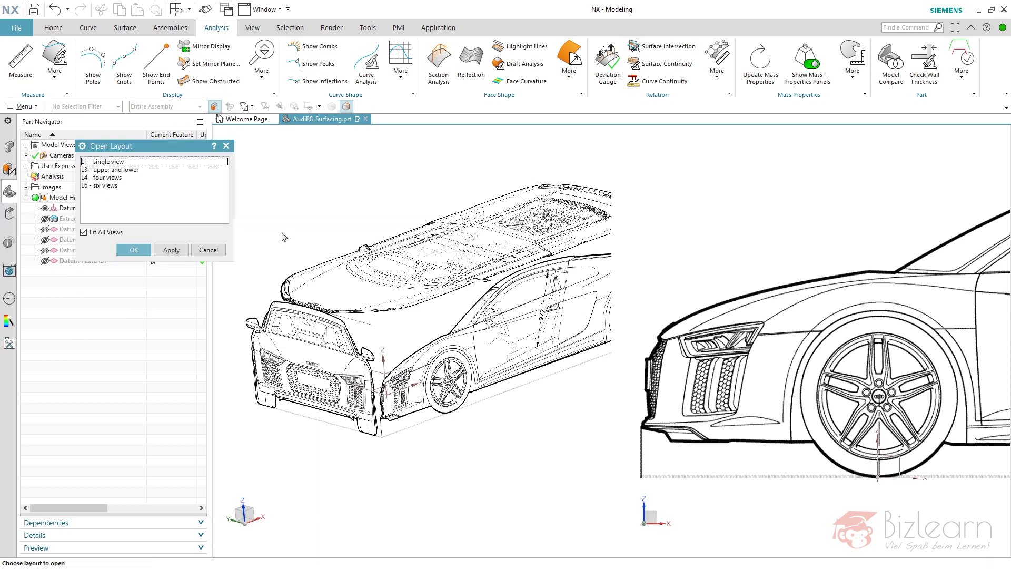
click(107, 162)
click(170, 250)
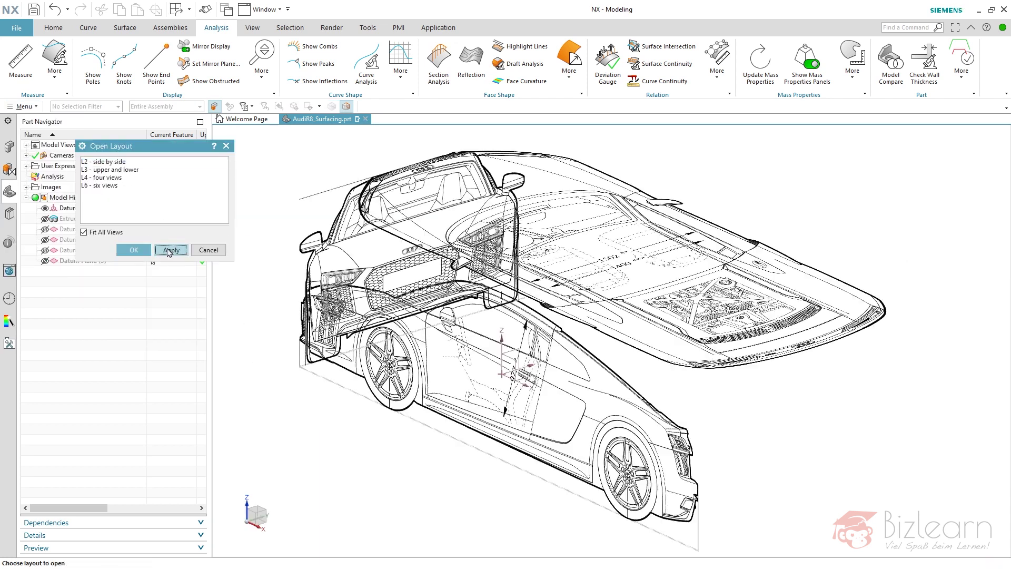
Open the L2 - side by side layout with all views fitted
middle_drag(680, 290, 399, 219)
click(101, 162)
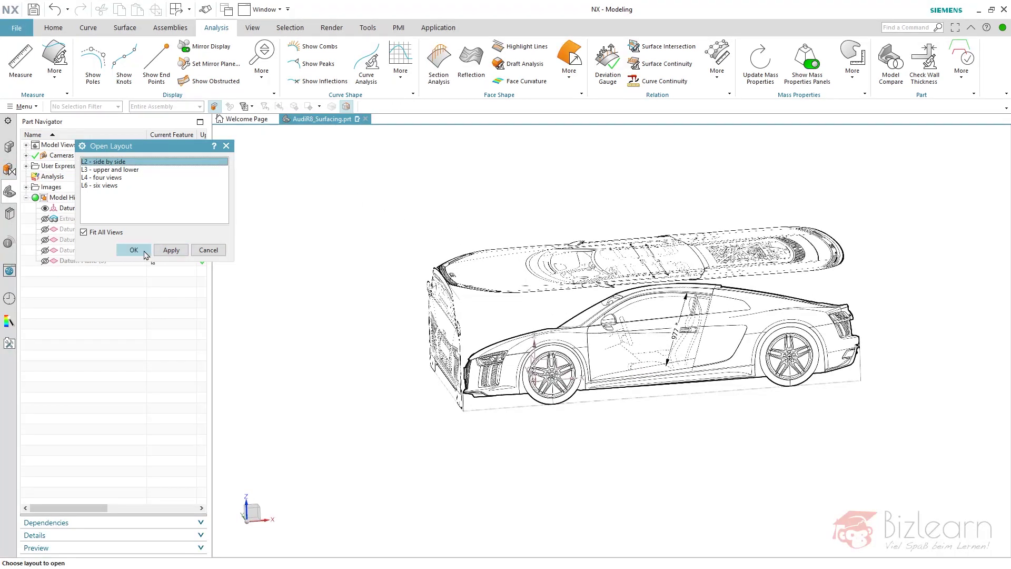
click(141, 249)
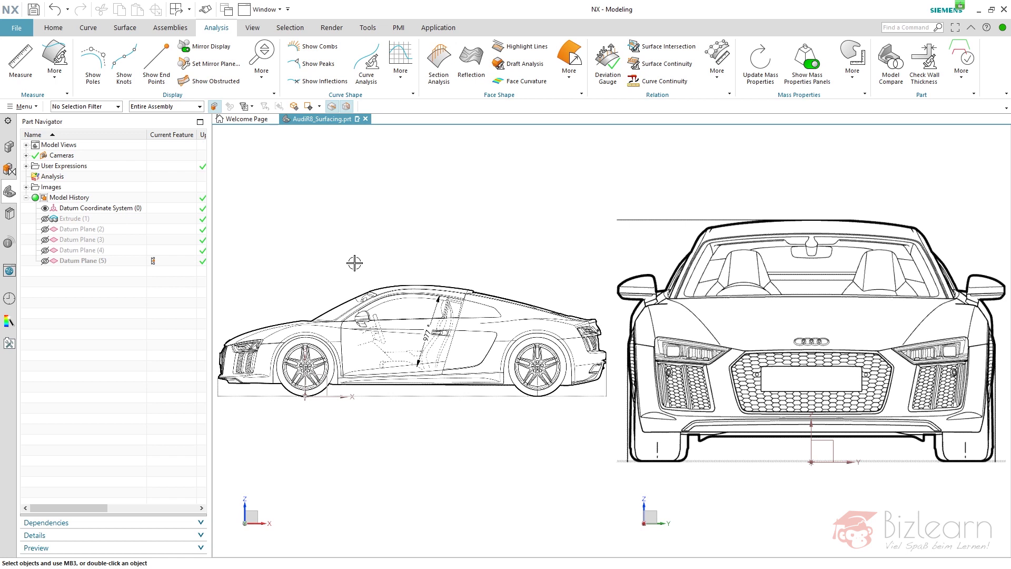
Examine how the car blueprint images are arranged and study the hood and headlight lines in the front view
scroll(473, 247, down, 1)
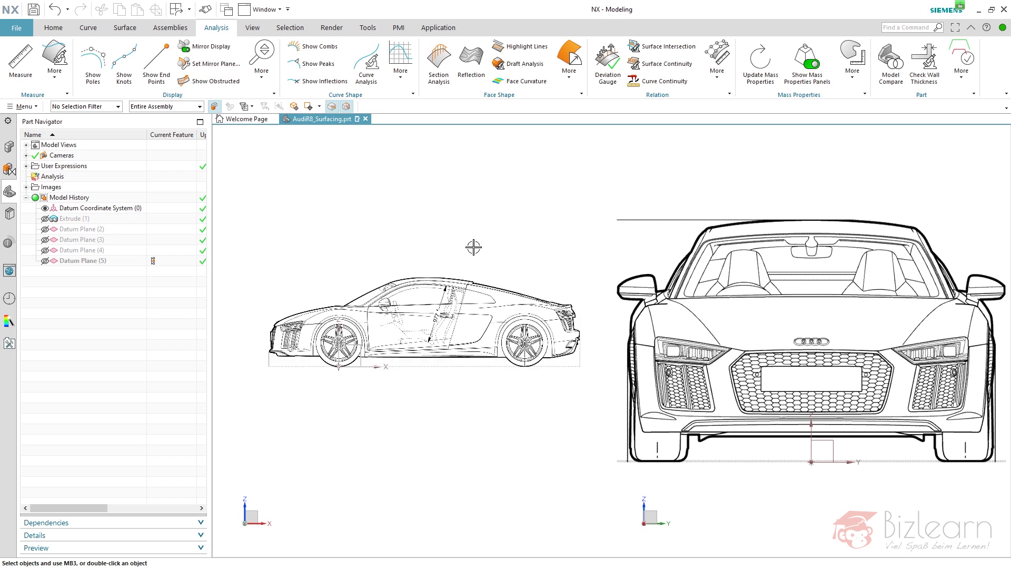
scroll(477, 239, up, 1)
scroll(668, 226, down, 1)
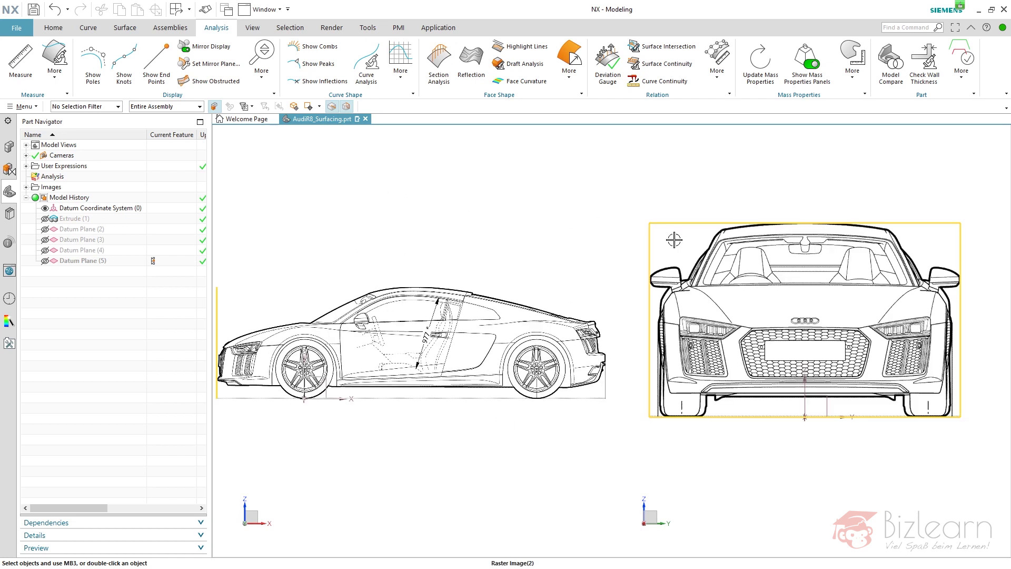
middle_drag(440, 225, 451, 235)
click(88, 27)
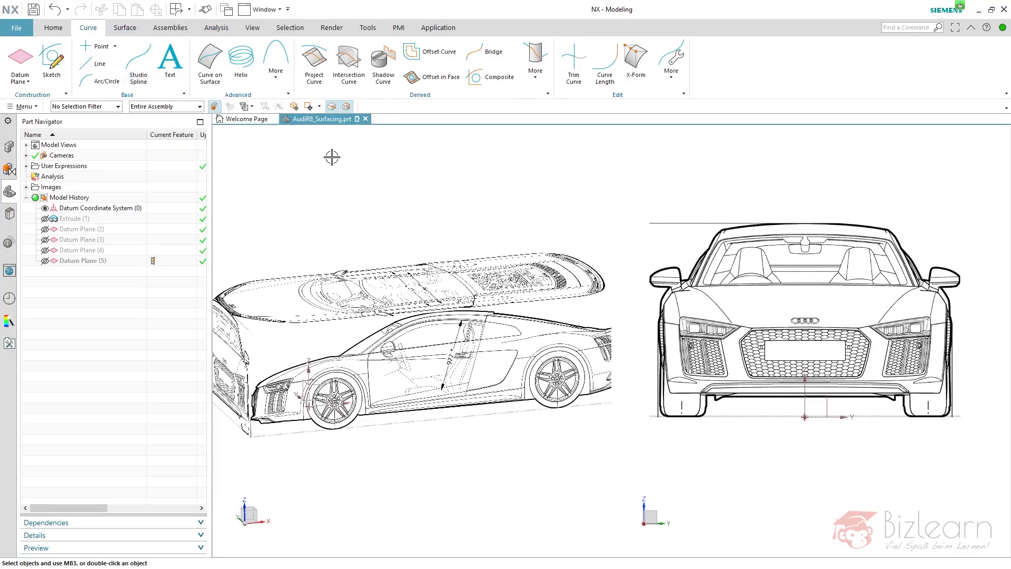
middle_drag(369, 185, 372, 193)
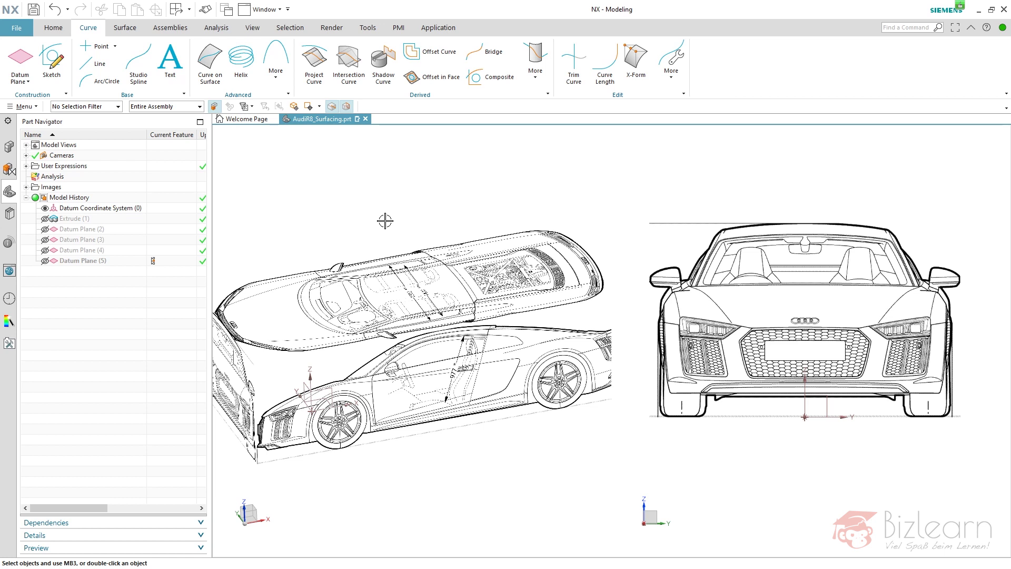
mouse_move(419, 216)
middle_down()
mouse_move(408, 194)
mouse_move(426, 205)
middle_up()
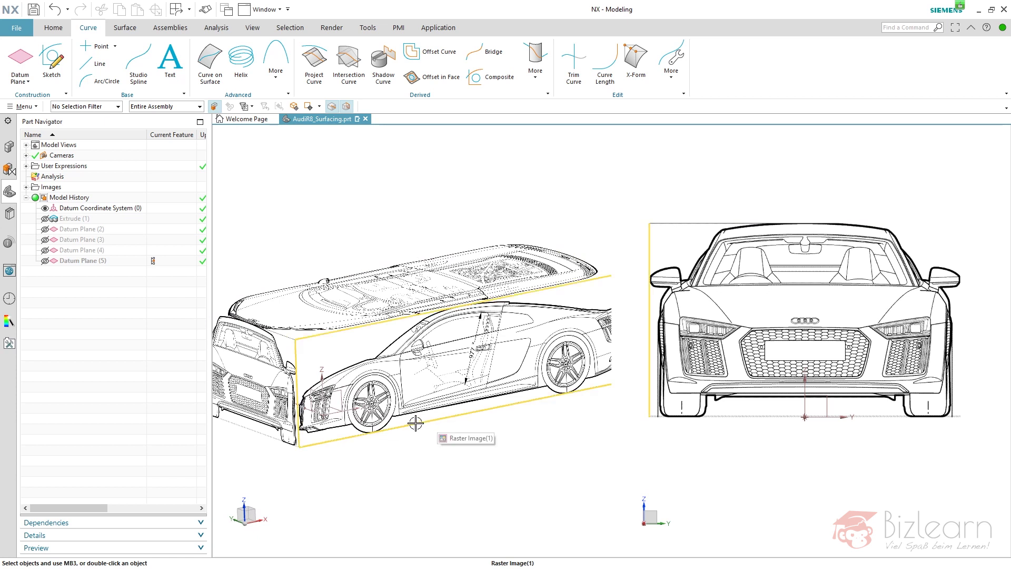
middle_drag(417, 418, 512, 190)
key(F8)
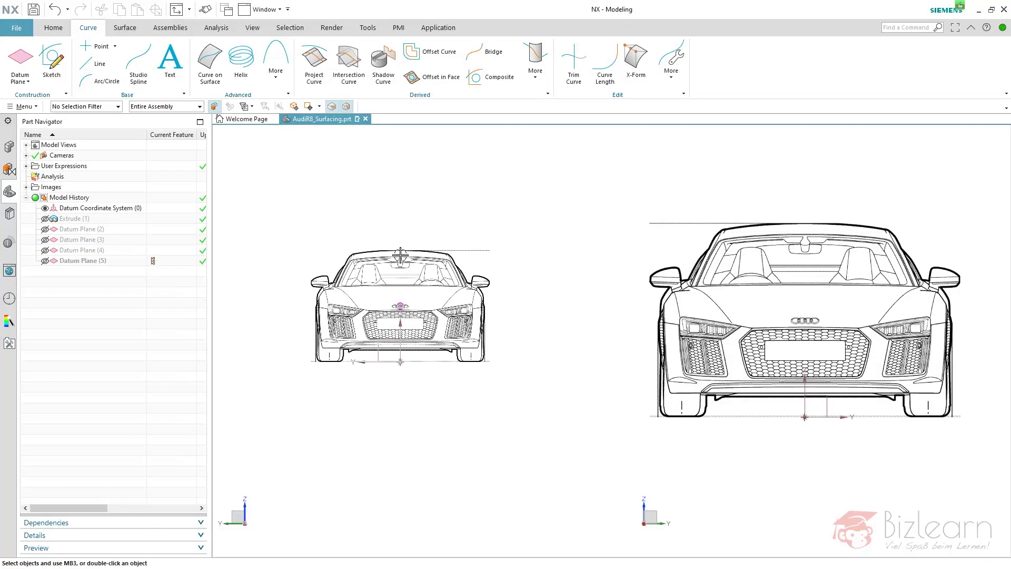
scroll(300, 240, up, 10)
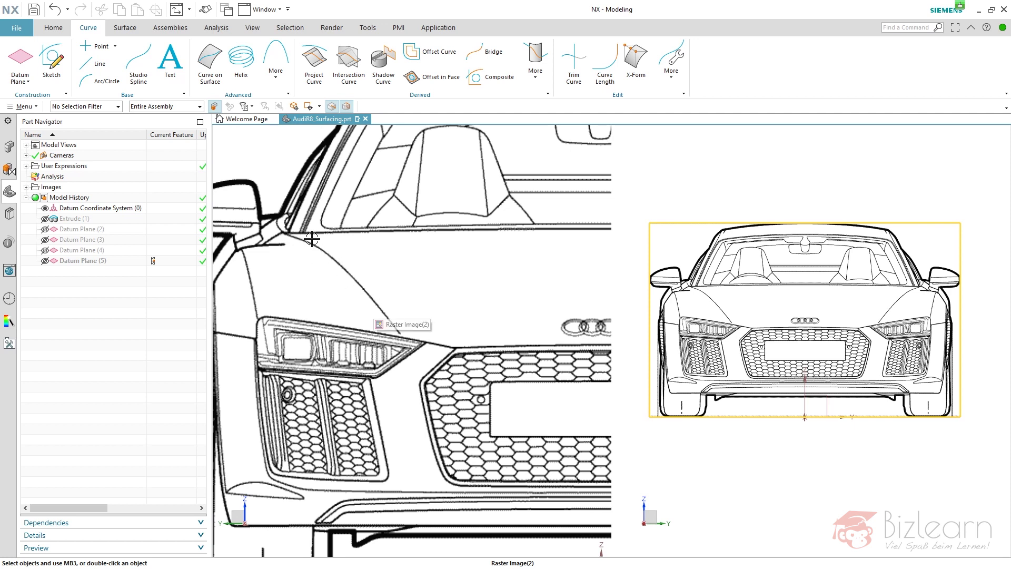
key(ctrl+f)
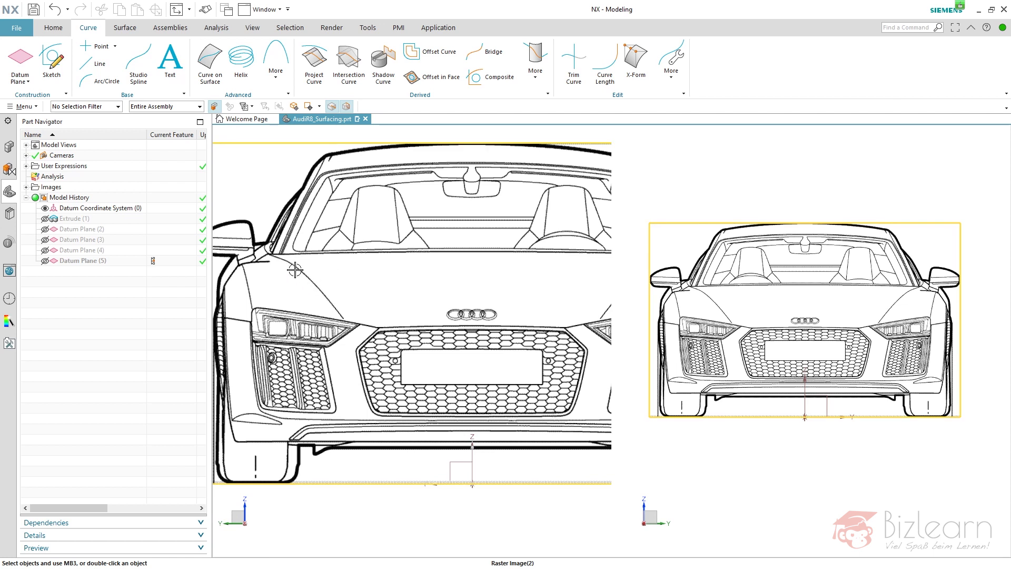
scroll(283, 304, up, 1)
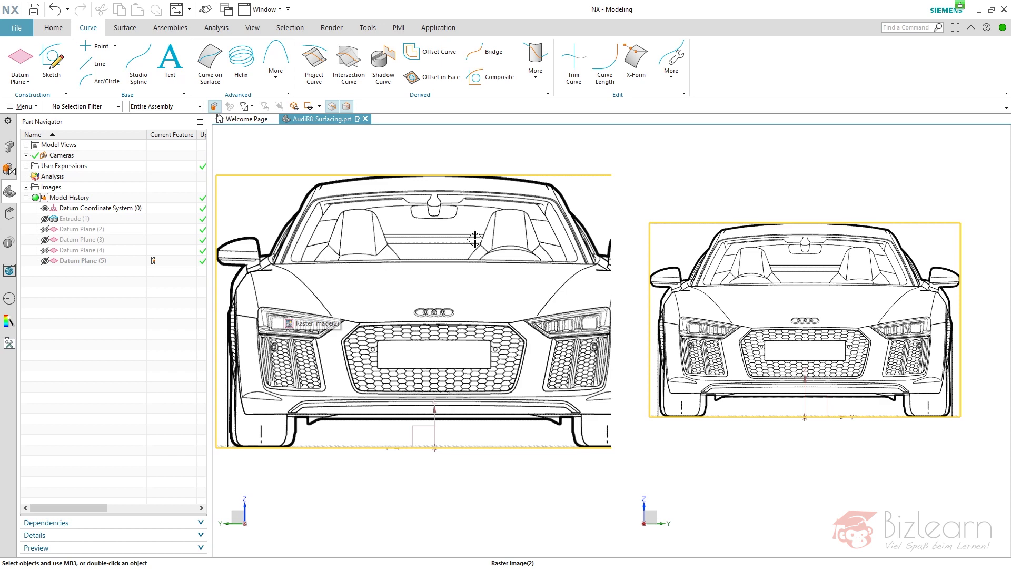
Examine the top and side blueprints, following the hood, fender and windshield-base lines up to the door mirror
middle_drag(333, 260, 337, 453)
scroll(364, 394, up, 3)
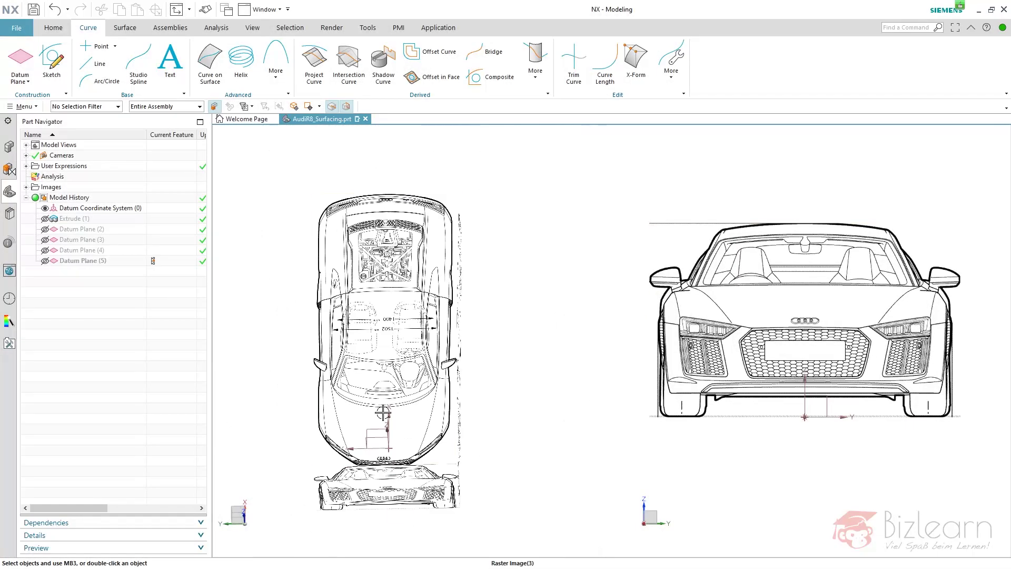
middle_drag(383, 413, 404, 247)
key(F8)
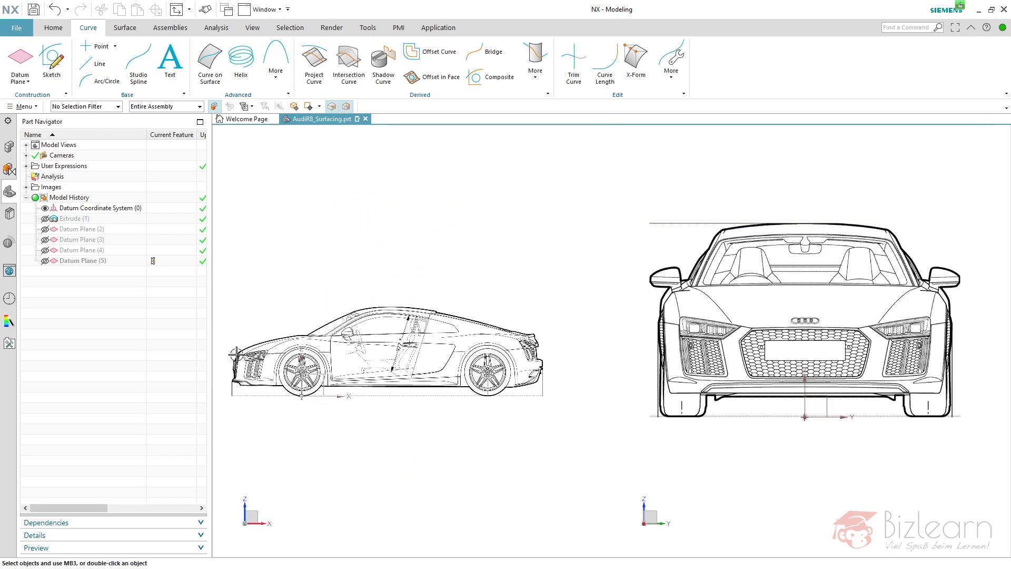
scroll(363, 326, up, 3)
scroll(346, 354, down, 8)
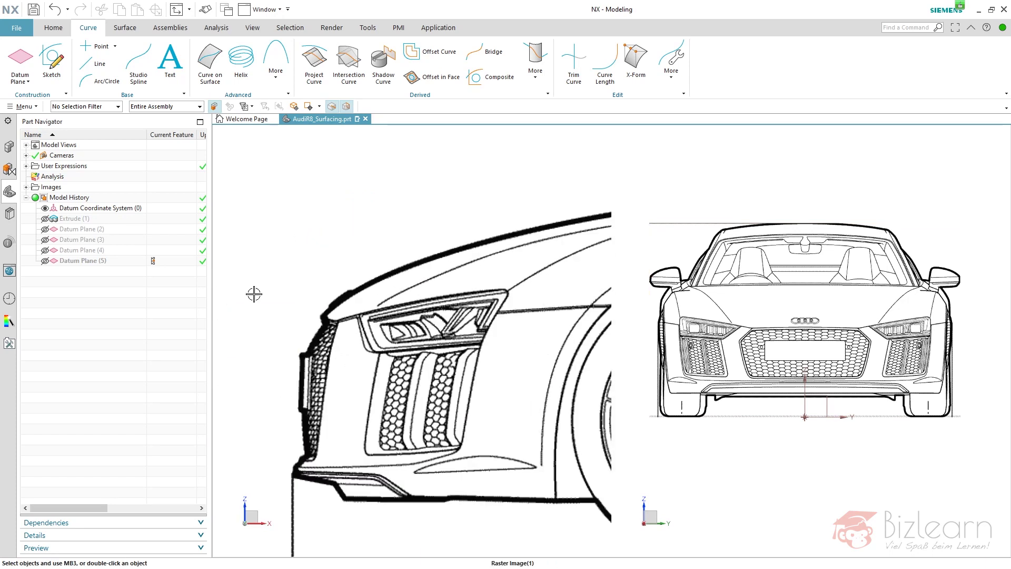
scroll(258, 294, up, 2)
scroll(269, 313, down, 1)
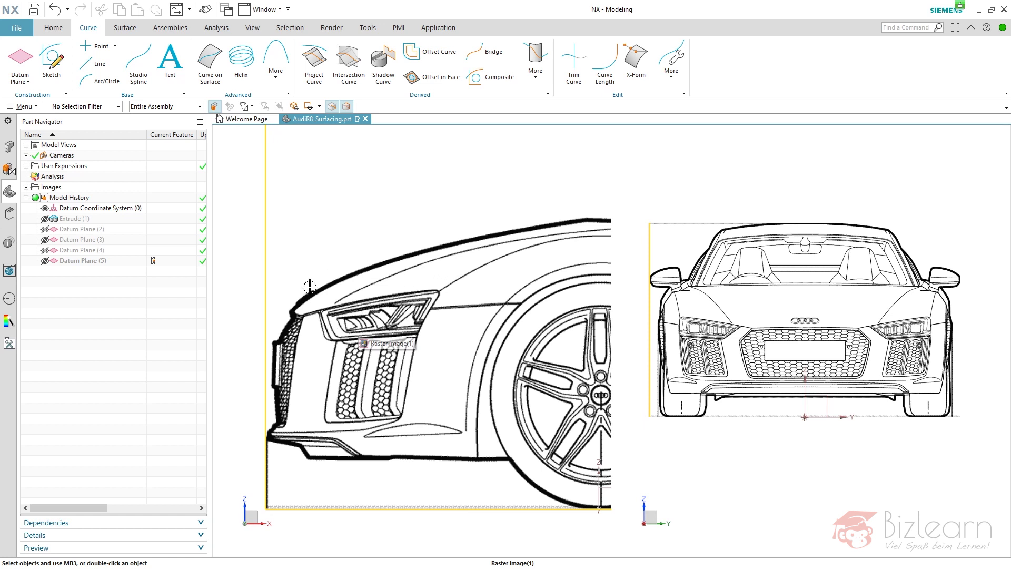
scroll(337, 326, down, 3)
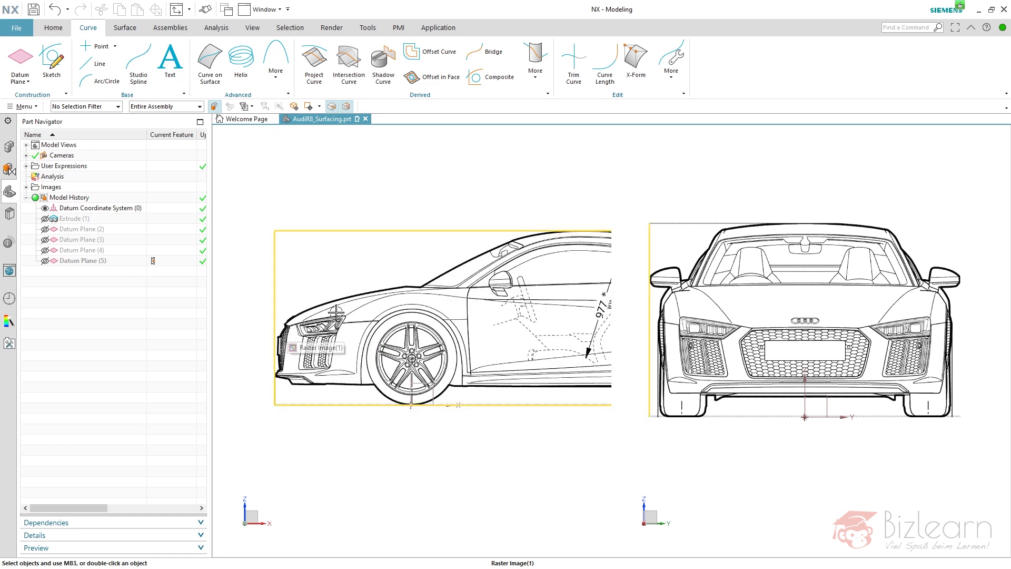
scroll(282, 320, up, 3)
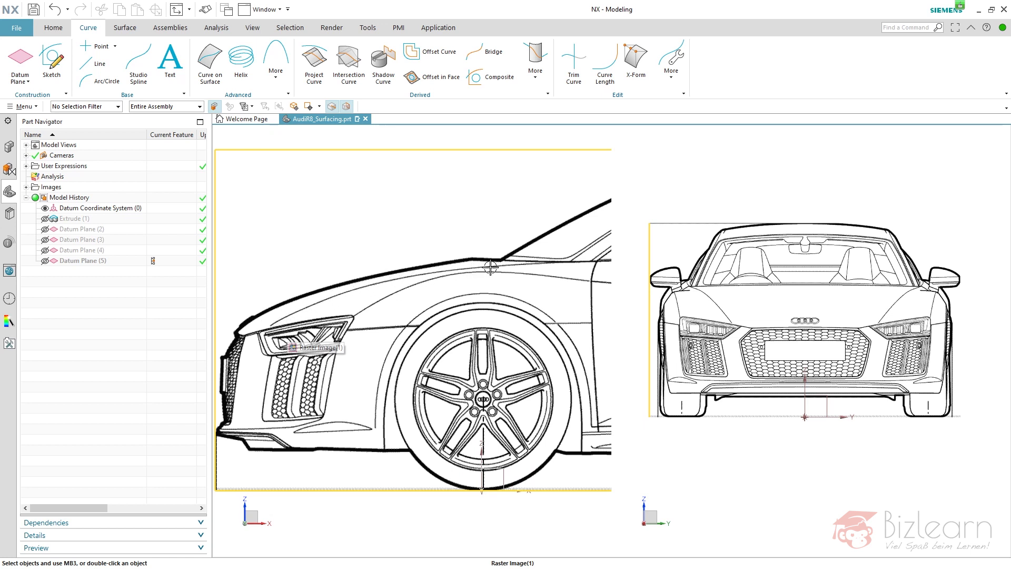
scroll(388, 275, down, 3)
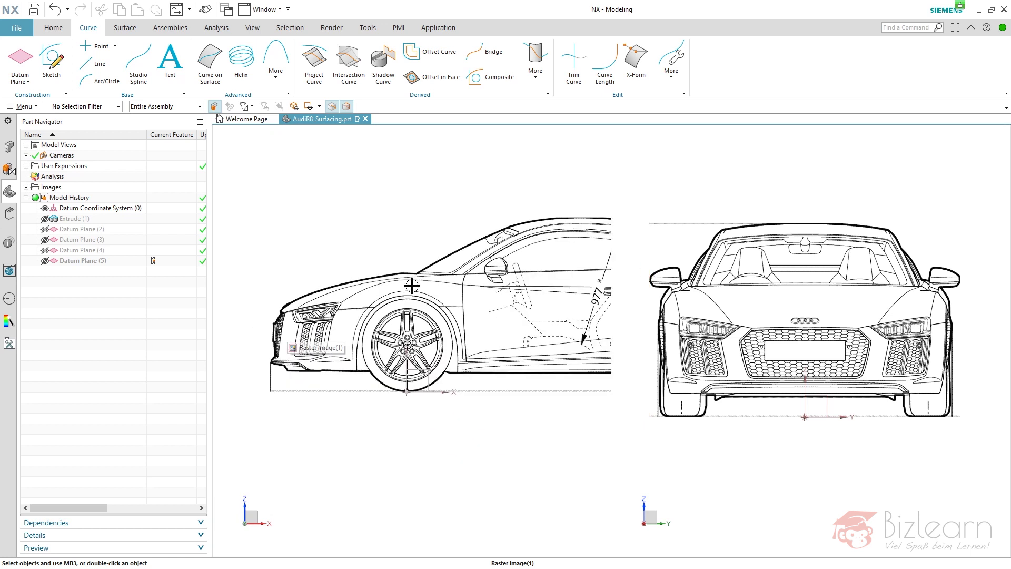
scroll(466, 280, up, 5)
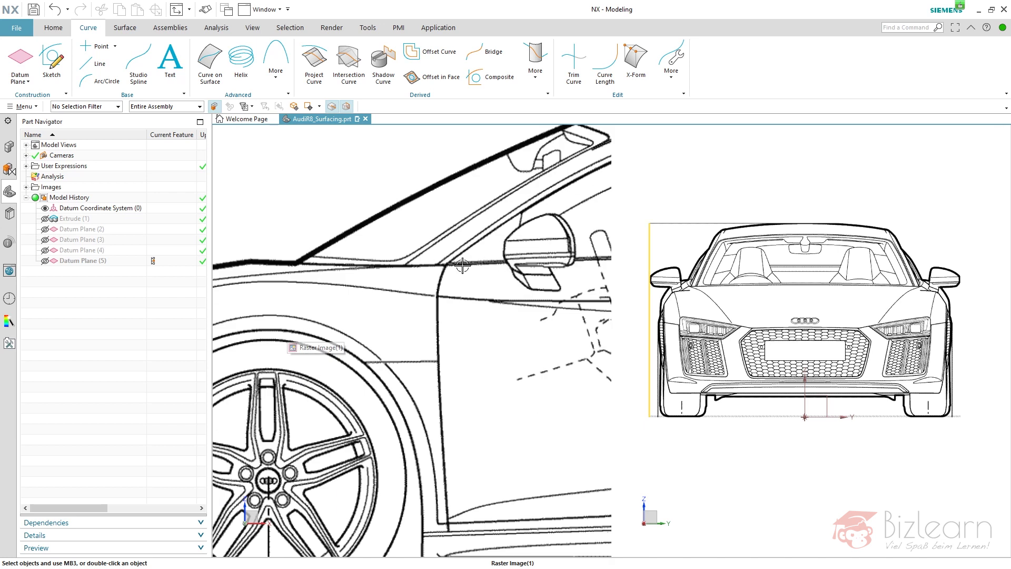
scroll(462, 266, down, 3)
scroll(411, 270, up, 4)
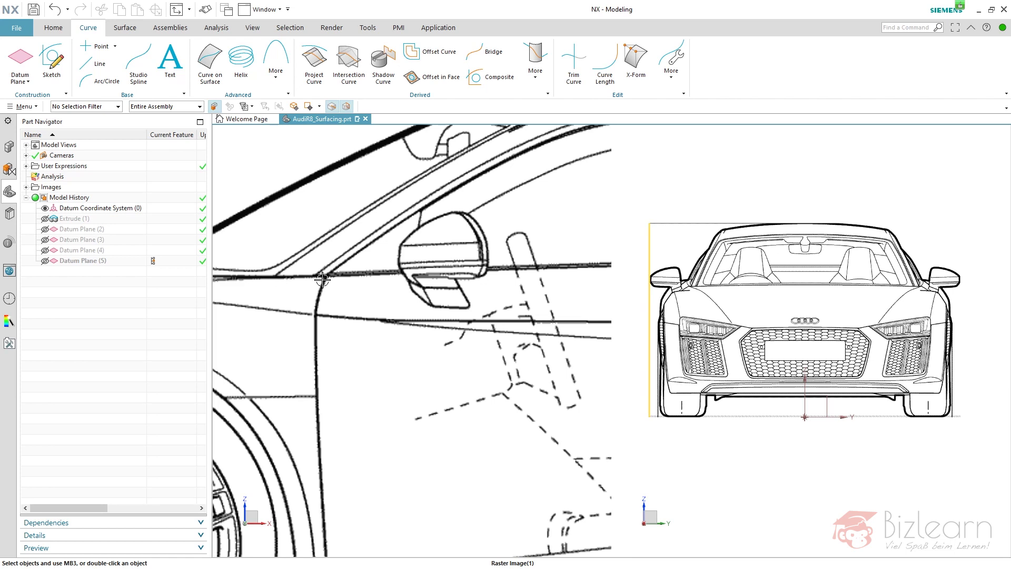
scroll(422, 274, down, 2)
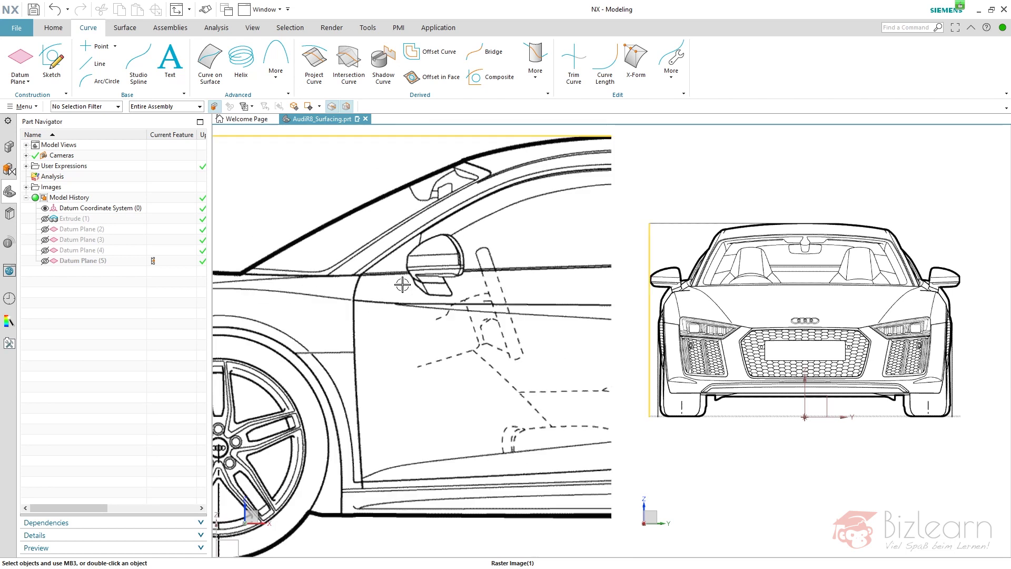
scroll(374, 287, down, 2)
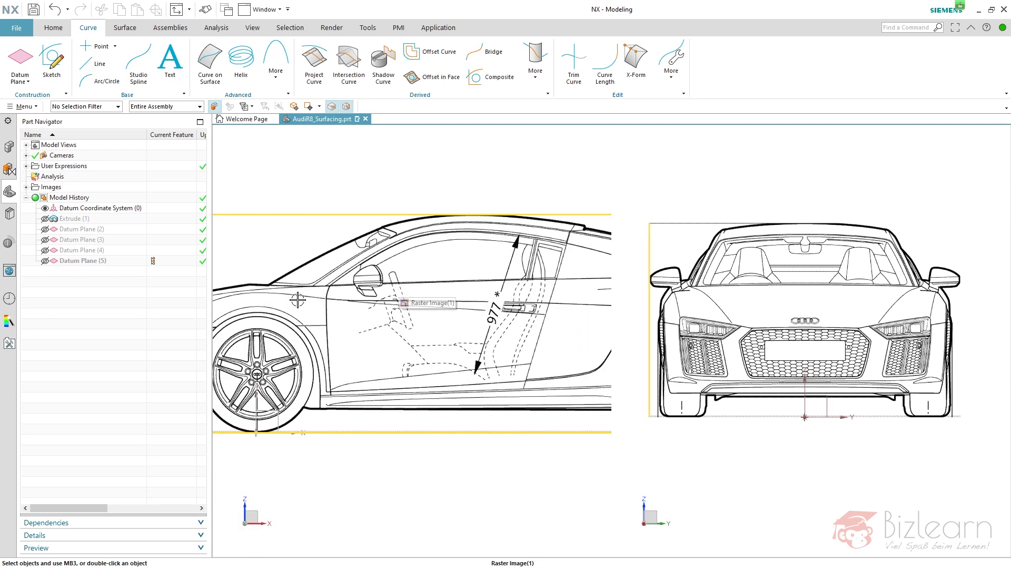
scroll(374, 293, down, 1)
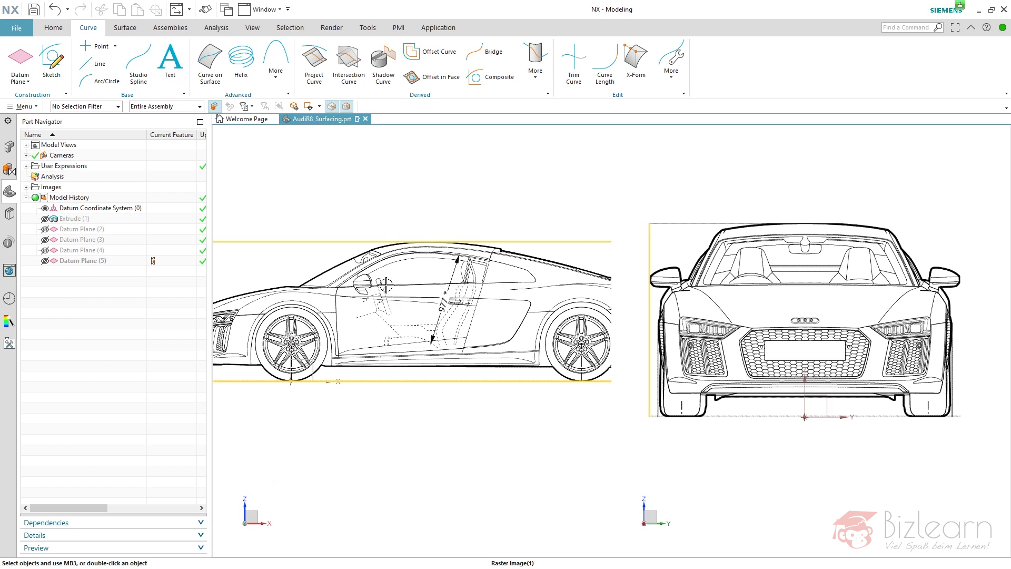
Start a single-segment, by-poles studio spline with its first pole at the windshield-pillar base on the side view's window-sill line
scroll(304, 313, up, 2)
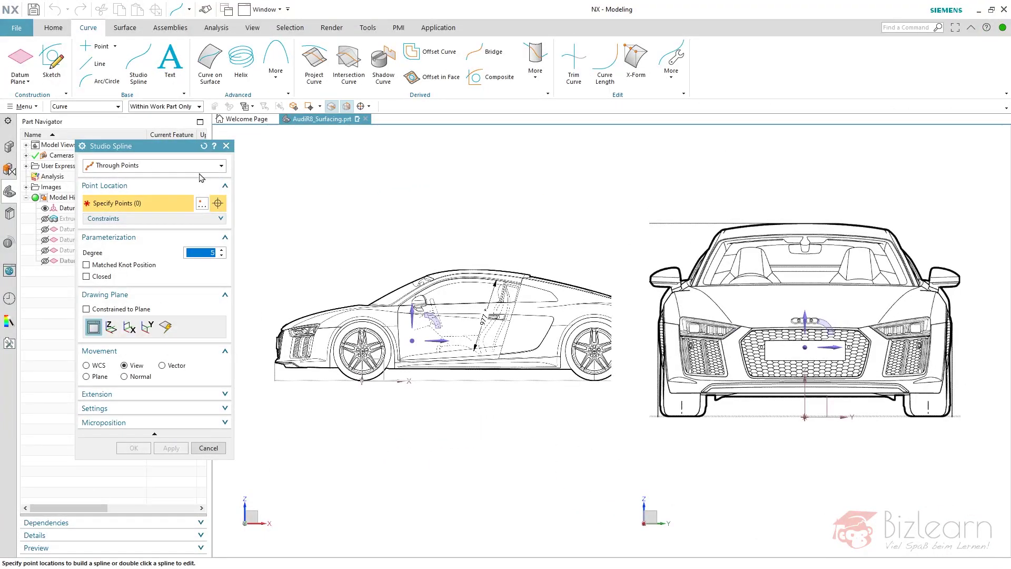
click(194, 171)
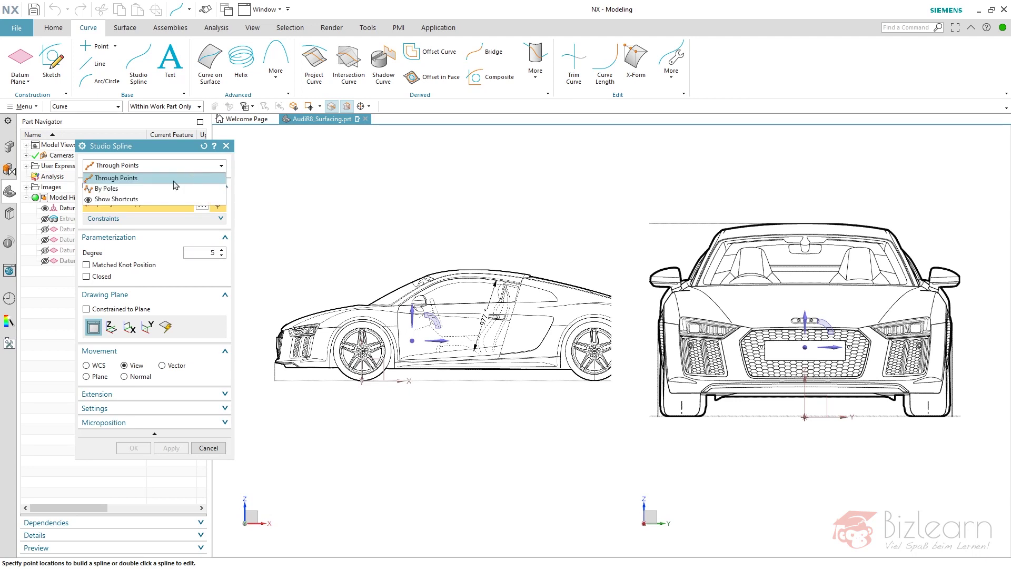
click(168, 191)
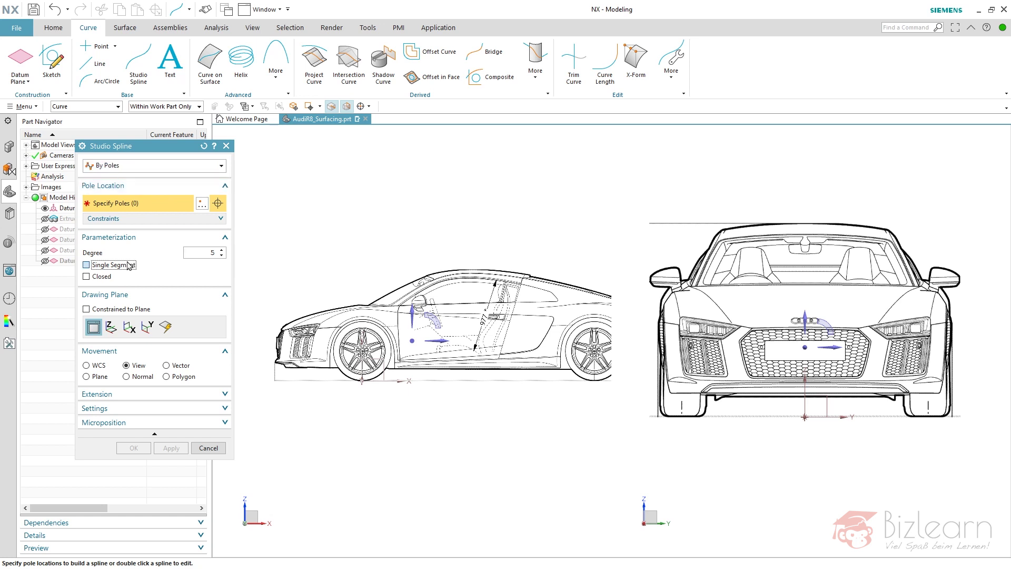
click(86, 265)
scroll(524, 310, up, 5)
click(320, 267)
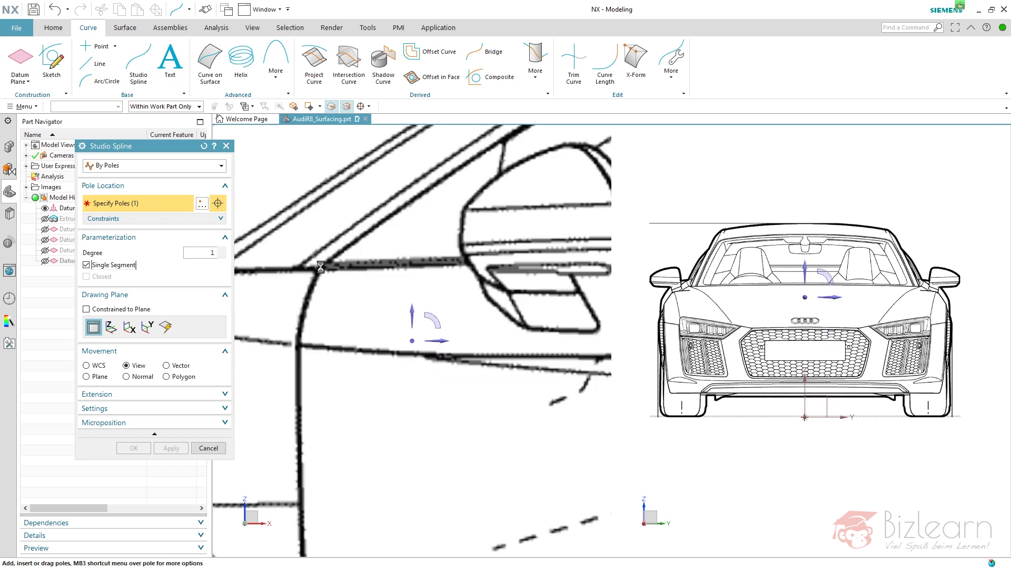
Add a second pole at mid-door and a third at the rear window corner, then align the end pole with the window-sill line
scroll(320, 266, down, 5)
scroll(353, 309, up, 6)
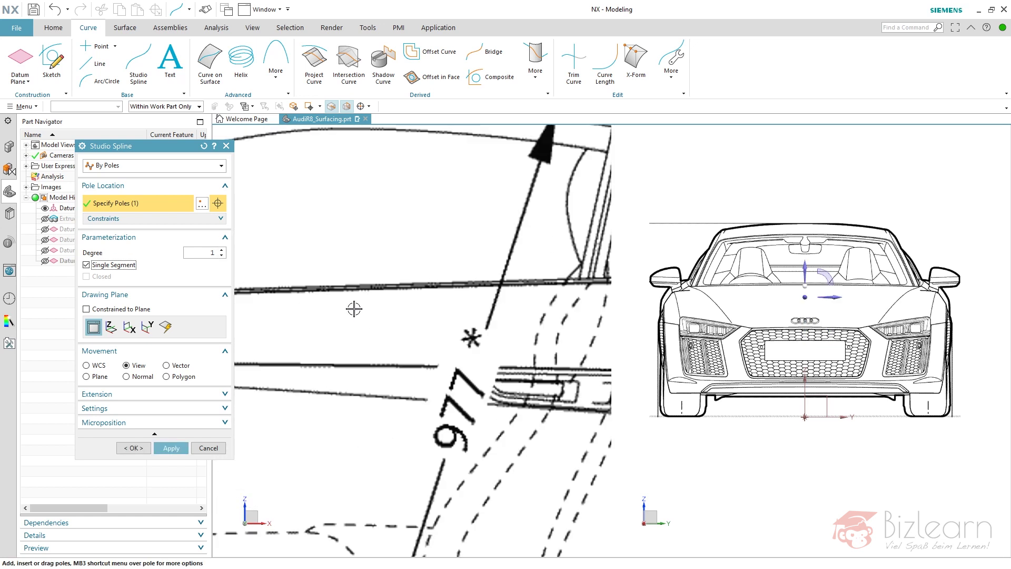
scroll(353, 309, down, 2)
click(350, 284)
scroll(342, 316, down, 3)
scroll(455, 347, up, 5)
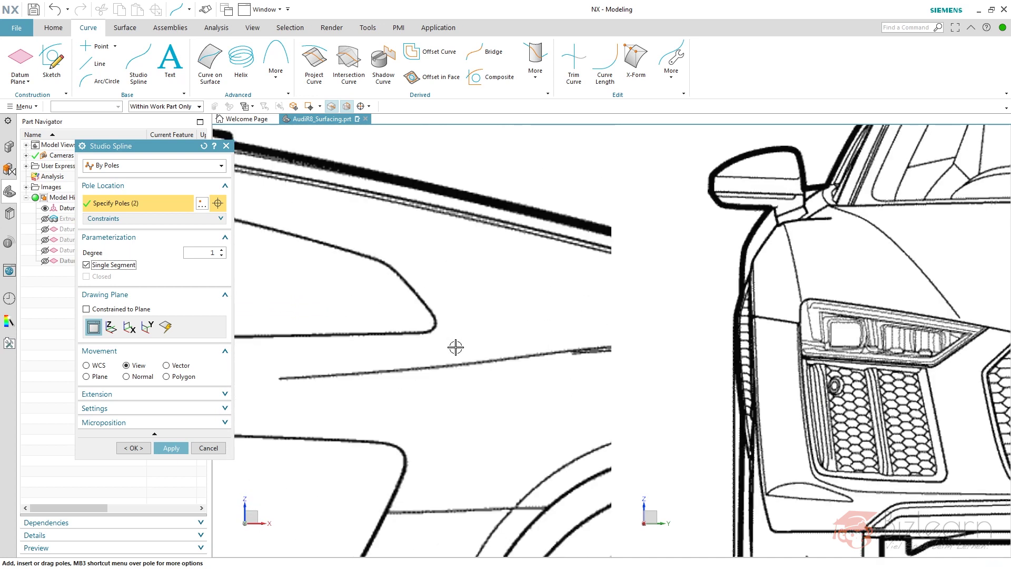
scroll(456, 348, up, 2)
click(454, 315)
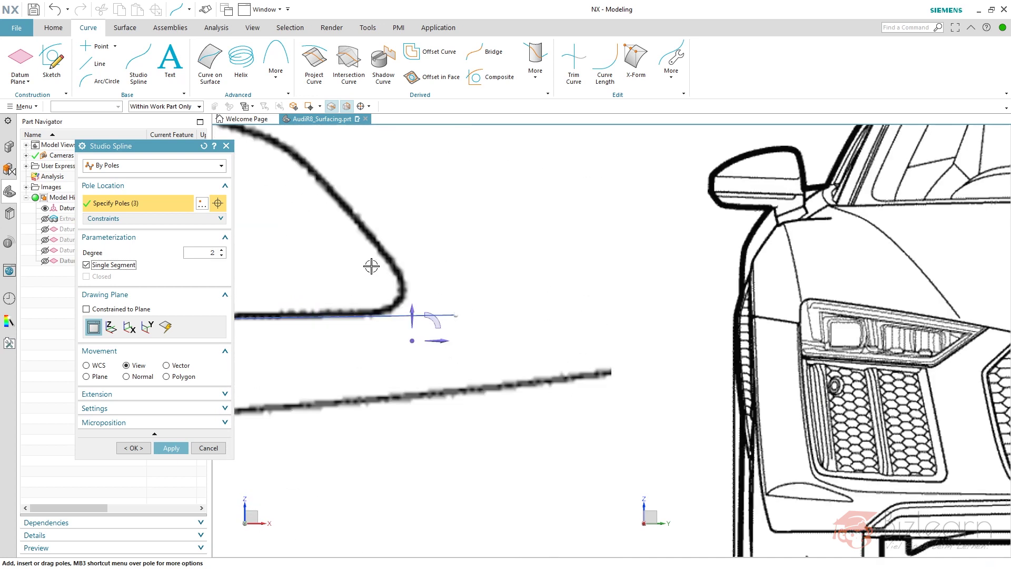
drag(455, 315, 441, 312)
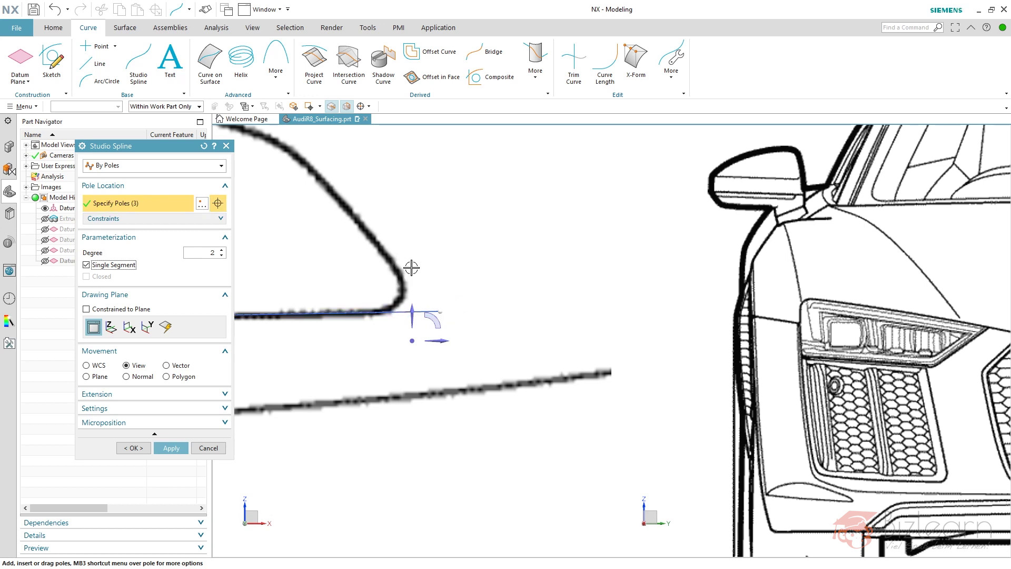
Show the curvature comb on the window-sill spline and check its curvature along the door in the side view
scroll(530, 291, down, 5)
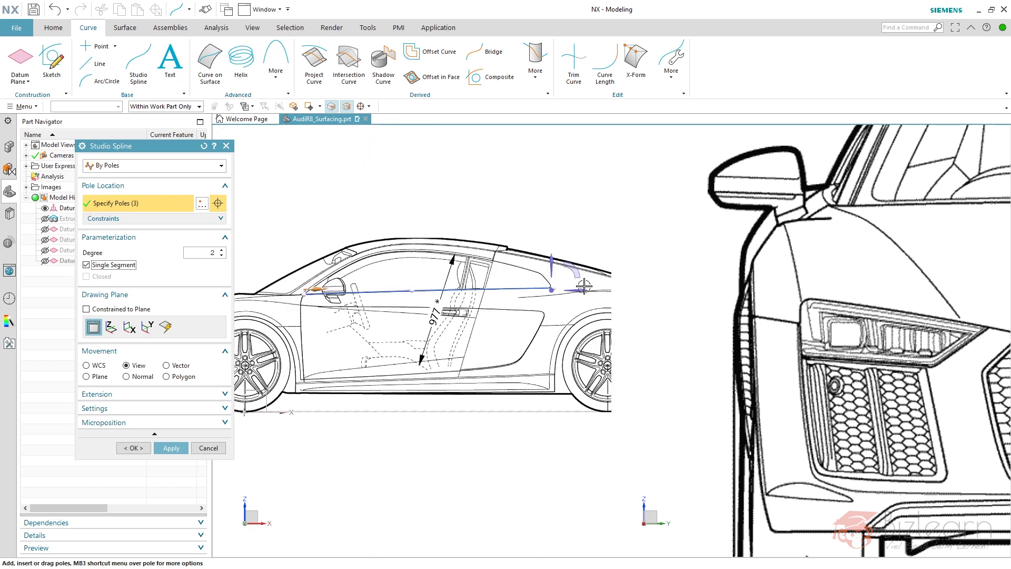
scroll(421, 305, up, 4)
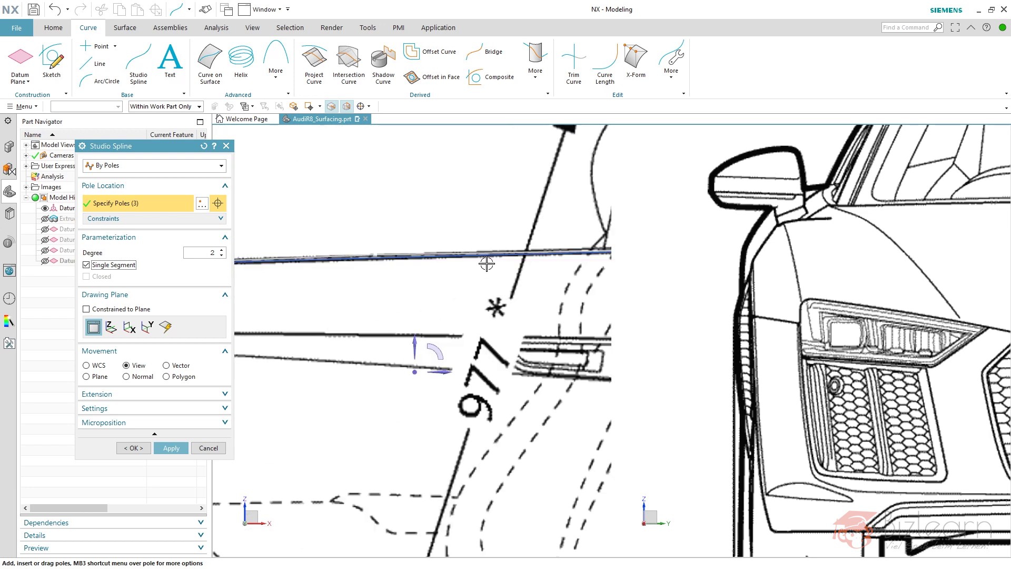
scroll(485, 264, down, 1)
click(216, 28)
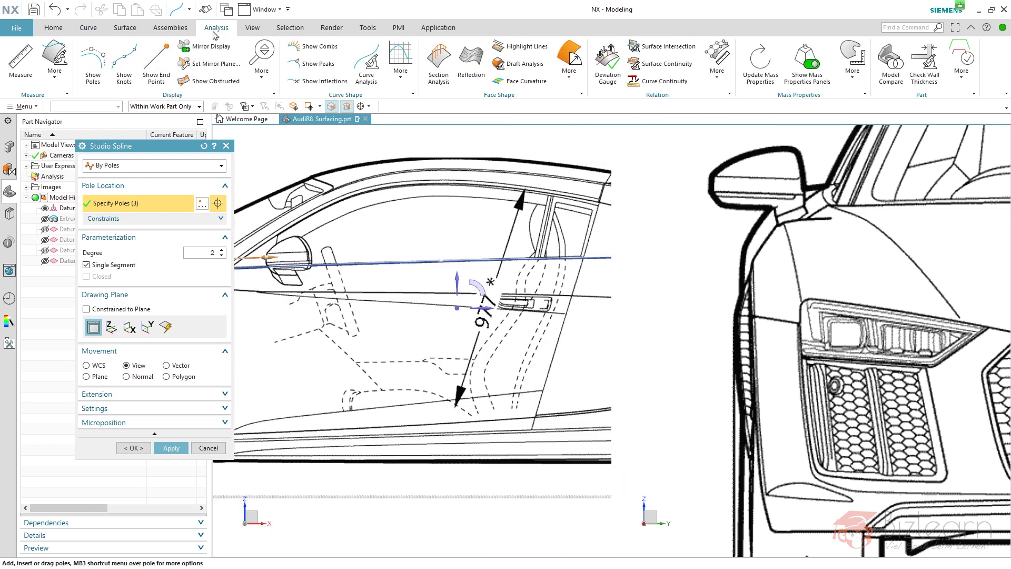
click(314, 46)
scroll(408, 275, down, 4)
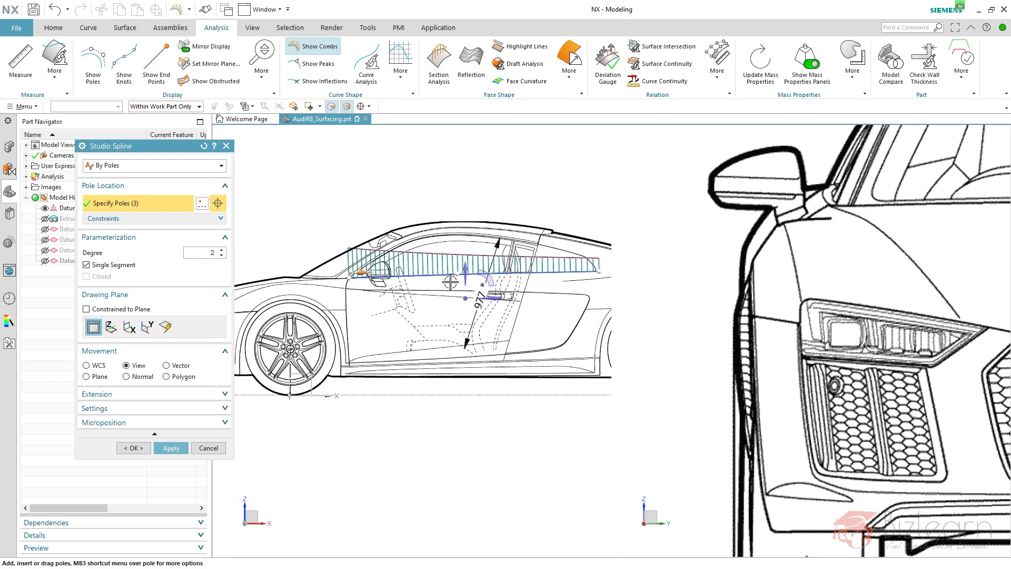
scroll(451, 255, up, 3)
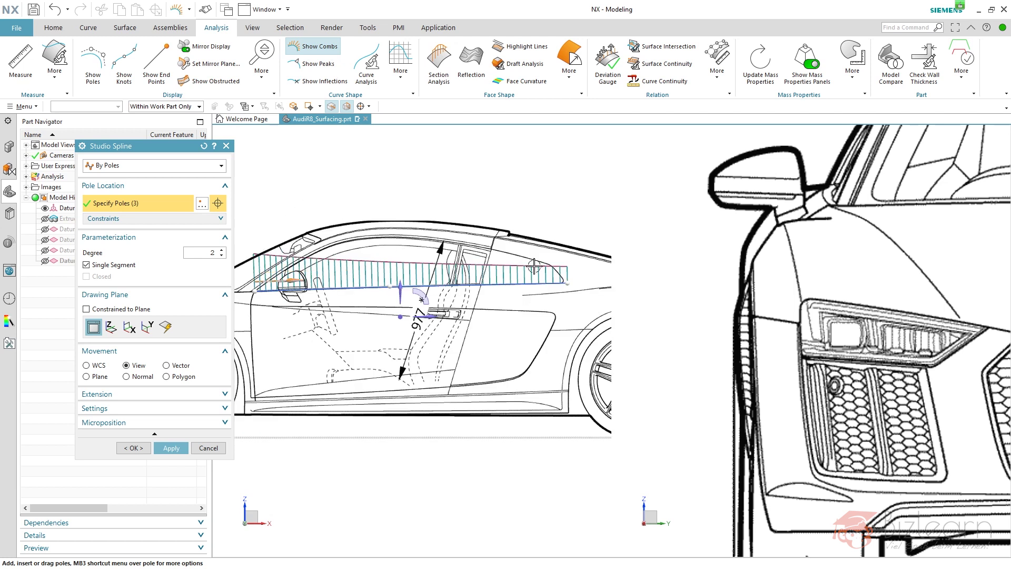
scroll(369, 249, down, 3)
In a top view, move the window-sill spline's poles along the WCS Y-axis out to the side of the car body
scroll(711, 332, down, 3)
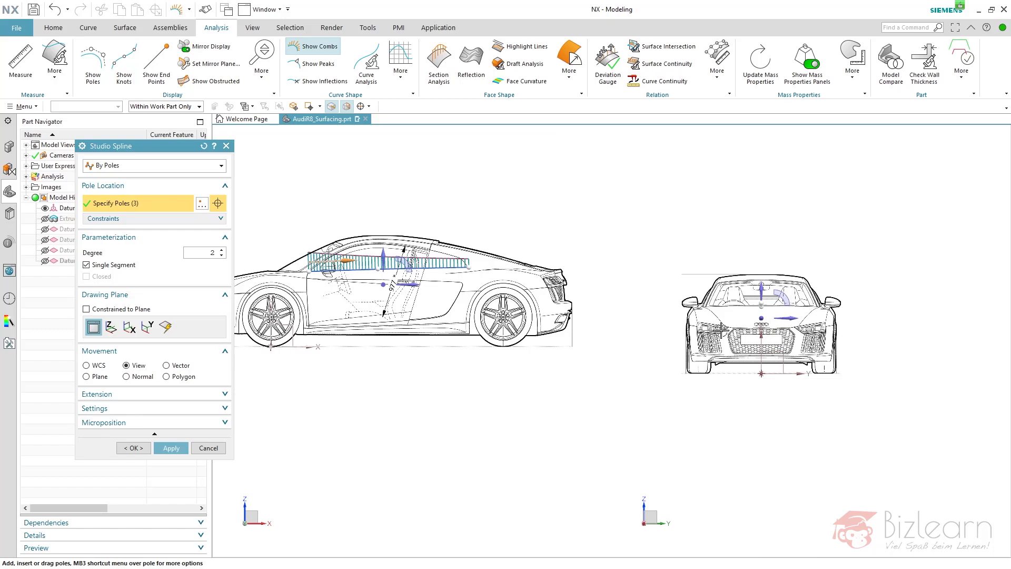
middle_drag(724, 327, 898, 331)
key(F8)
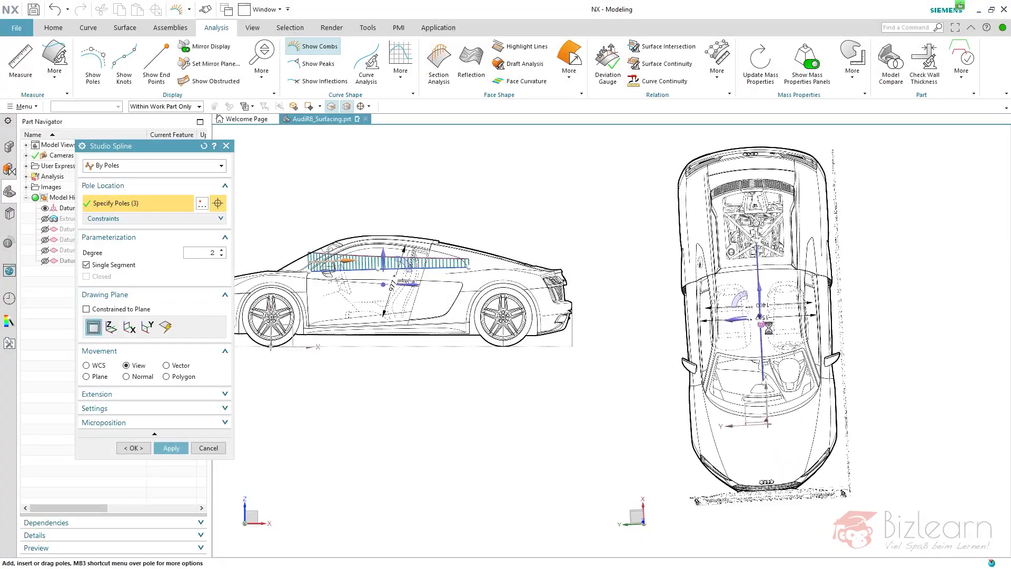
scroll(786, 356, down, 2)
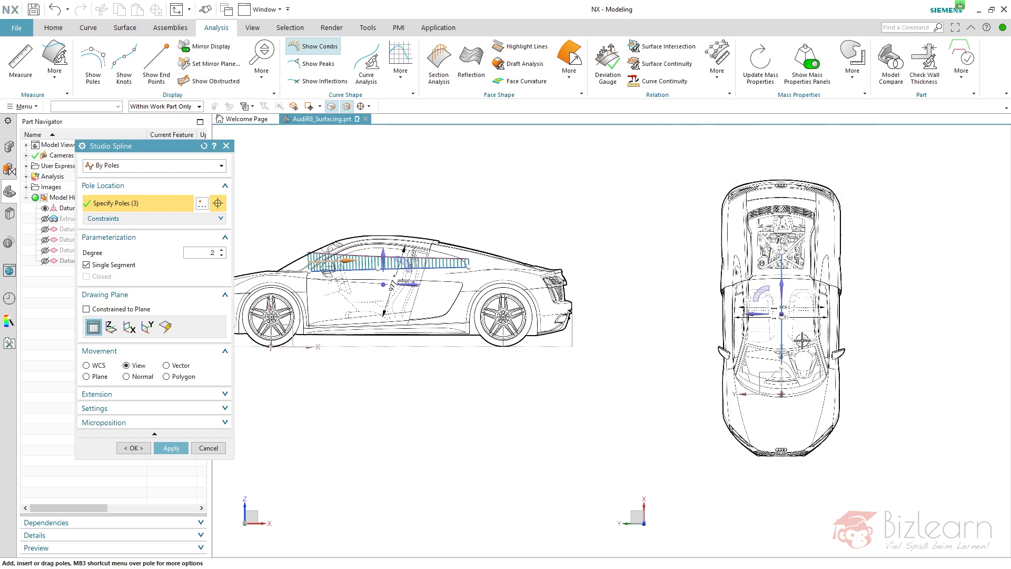
click(763, 316)
scroll(780, 397, up, 5)
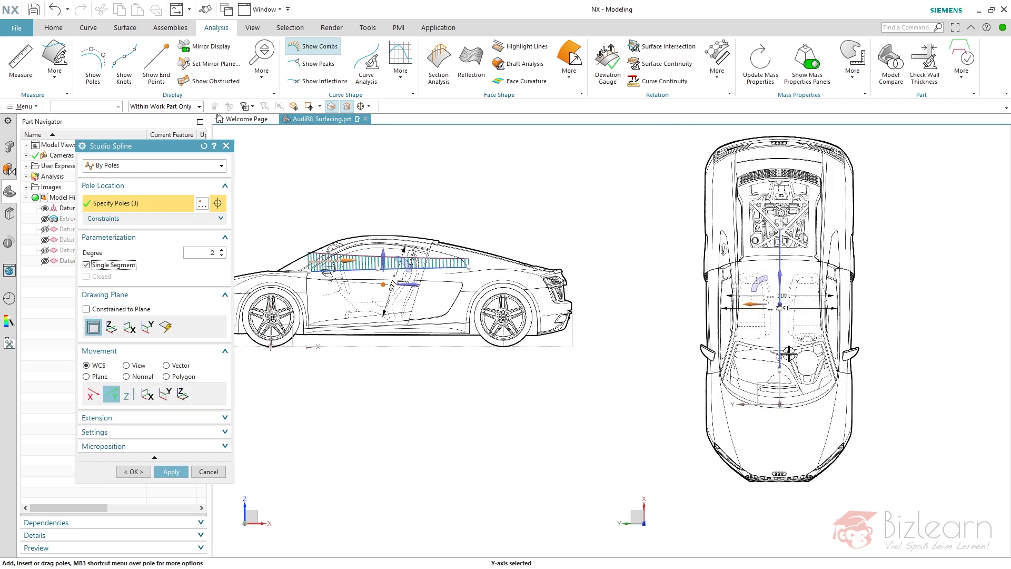
drag(759, 401, 957, 222)
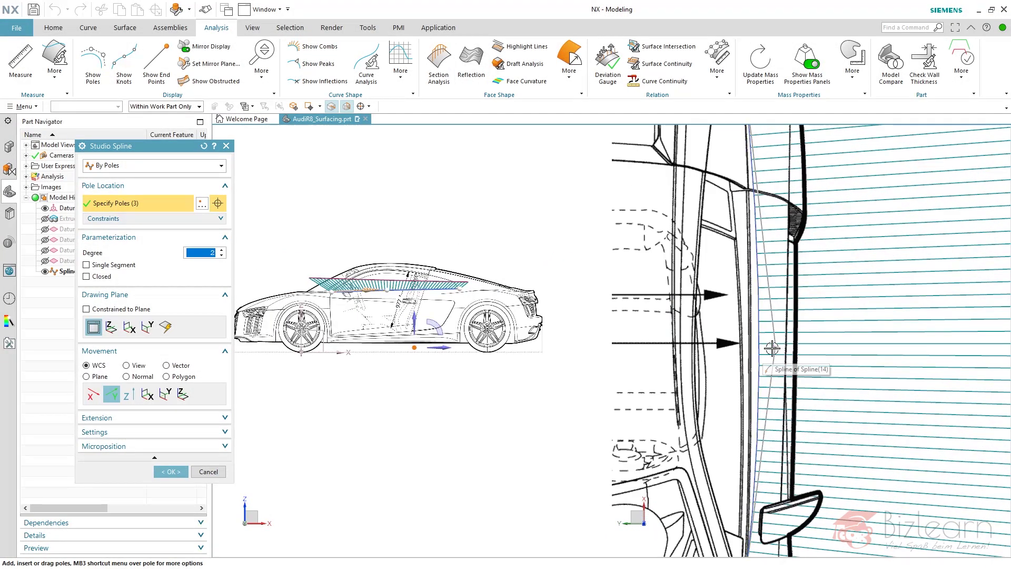
Move the middle pole inward along Y so the spline follows the outer window line in the top view, and close the spline
drag(772, 348, 759, 351)
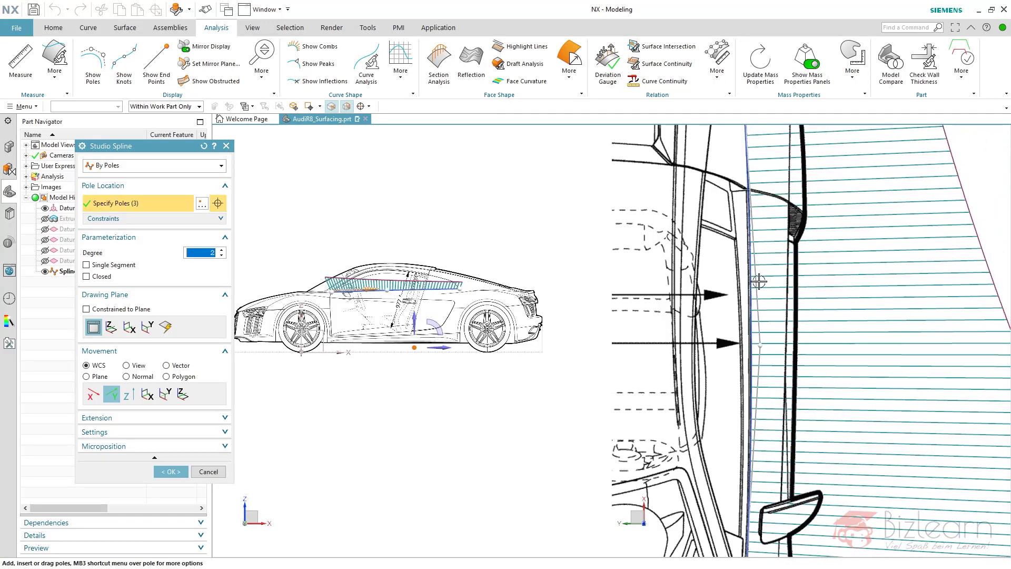
scroll(758, 352, up, 5)
scroll(781, 385, down, 4)
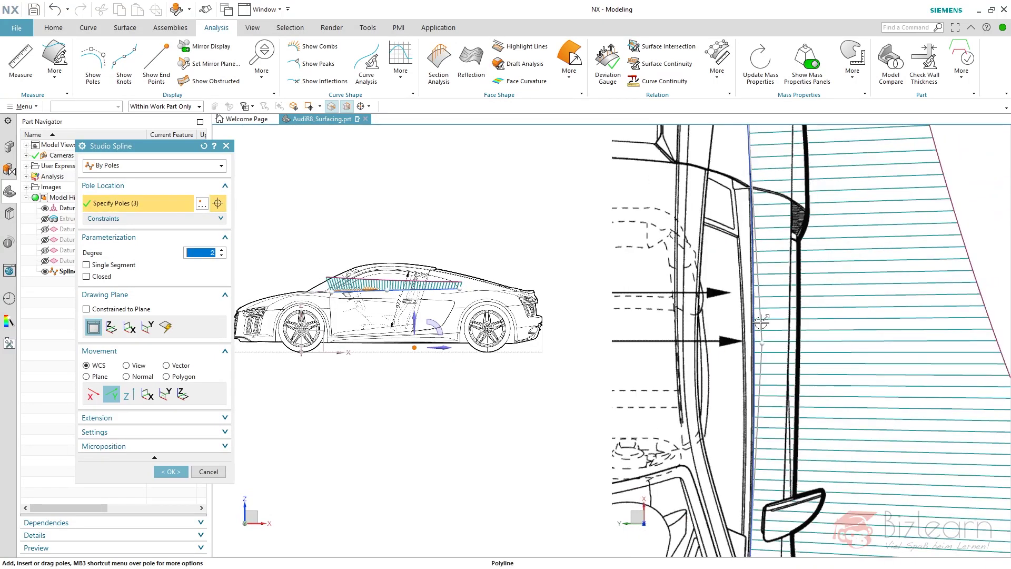
click(208, 472)
Start a second single-segment, by-poles studio spline with three poles, from the window-sill spline's start point forward along the fender in the side view
scroll(305, 273, up, 3)
scroll(552, 284, down, 2)
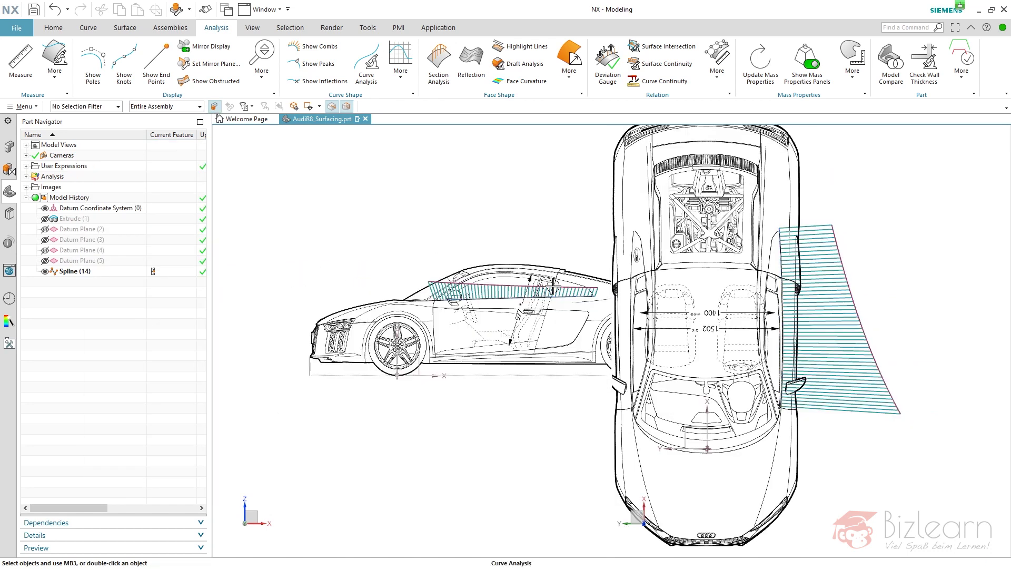
scroll(403, 295, up, 2)
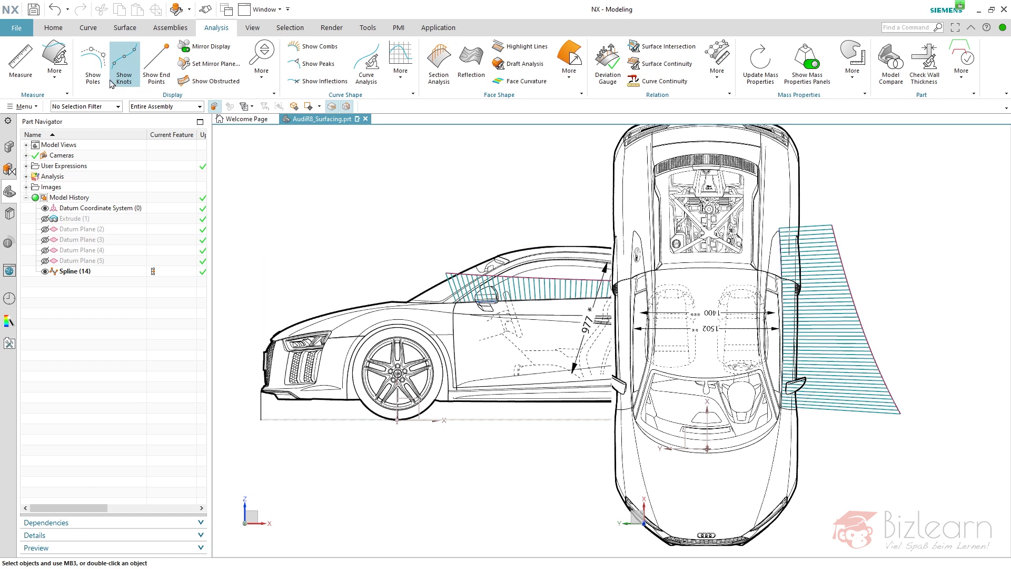
click(88, 27)
click(139, 63)
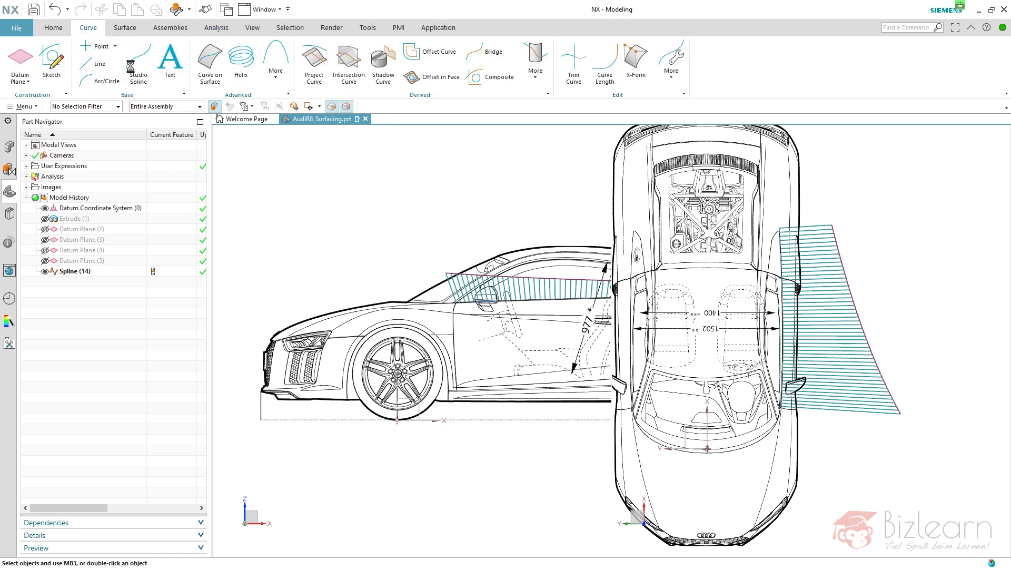
click(180, 165)
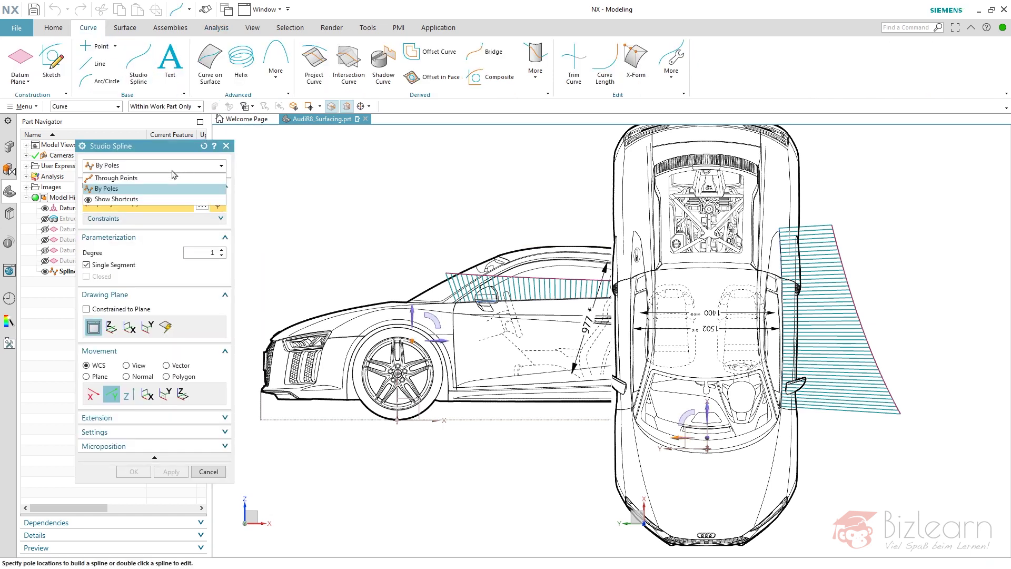
click(181, 173)
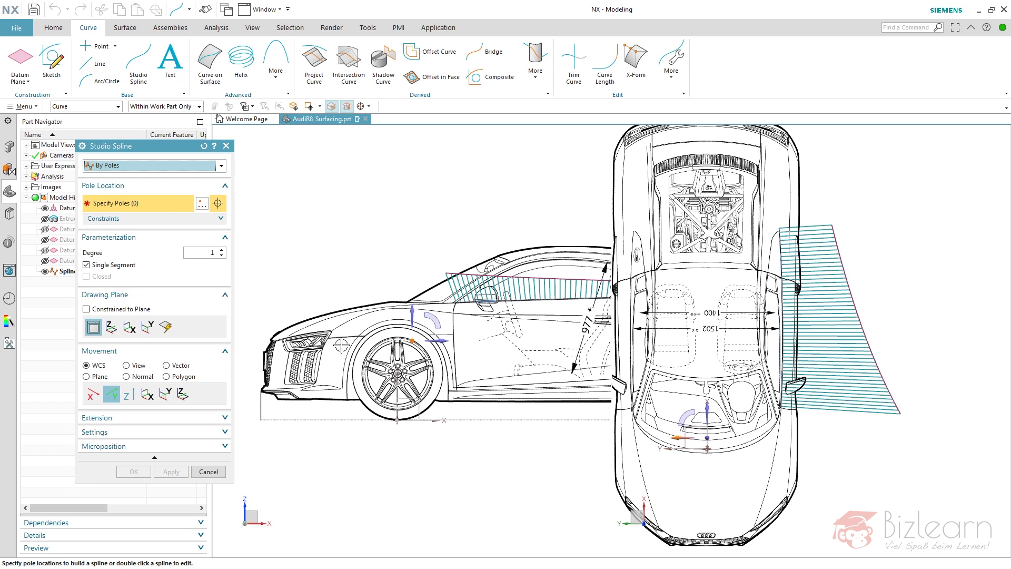
scroll(443, 308, up, 5)
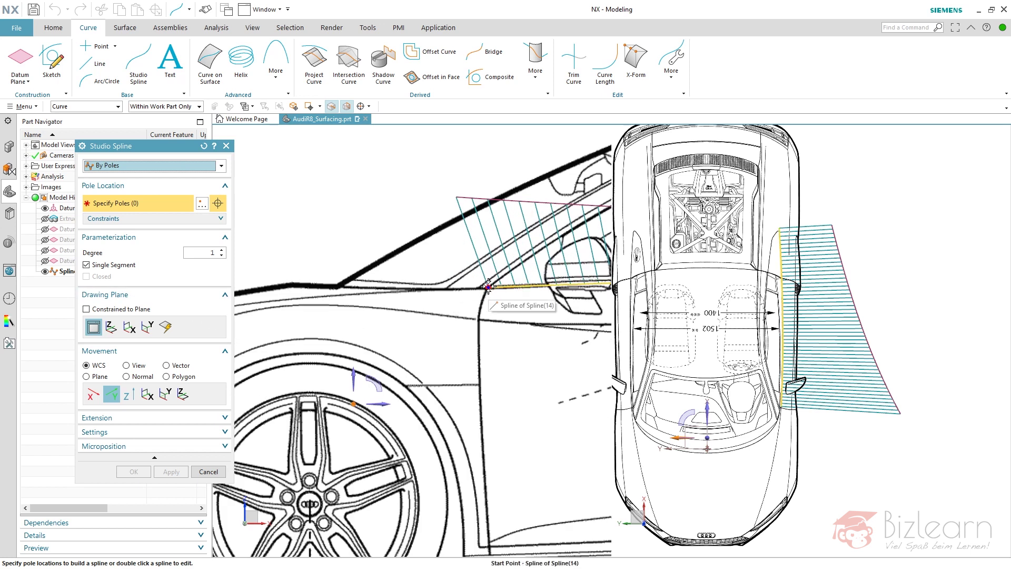
click(488, 286)
scroll(500, 316, down, 4)
click(363, 315)
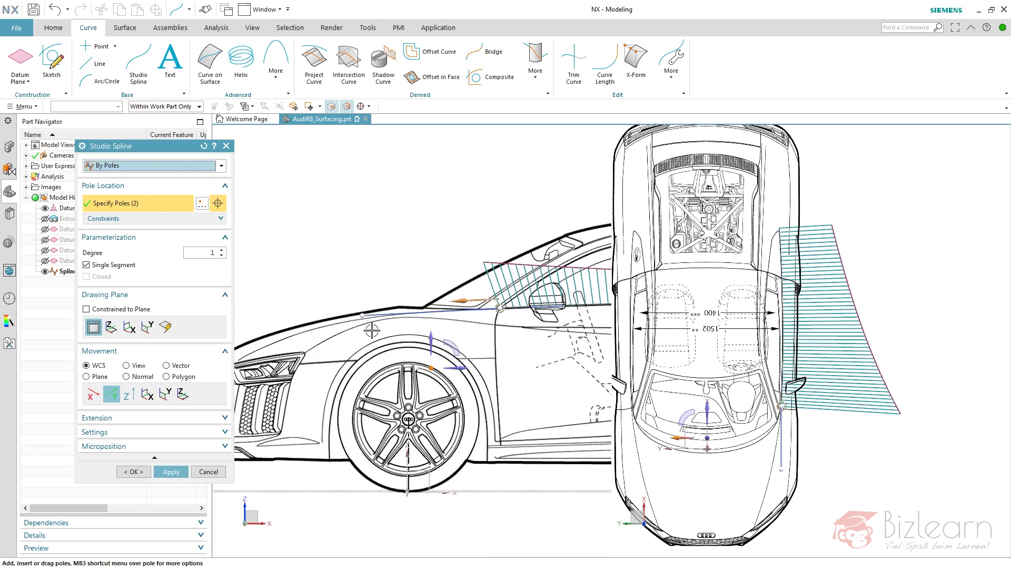
click(285, 350)
Show the curvature comb on the fender spline and compare it with the window-sill spline's comb at their junction
scroll(465, 312, up, 3)
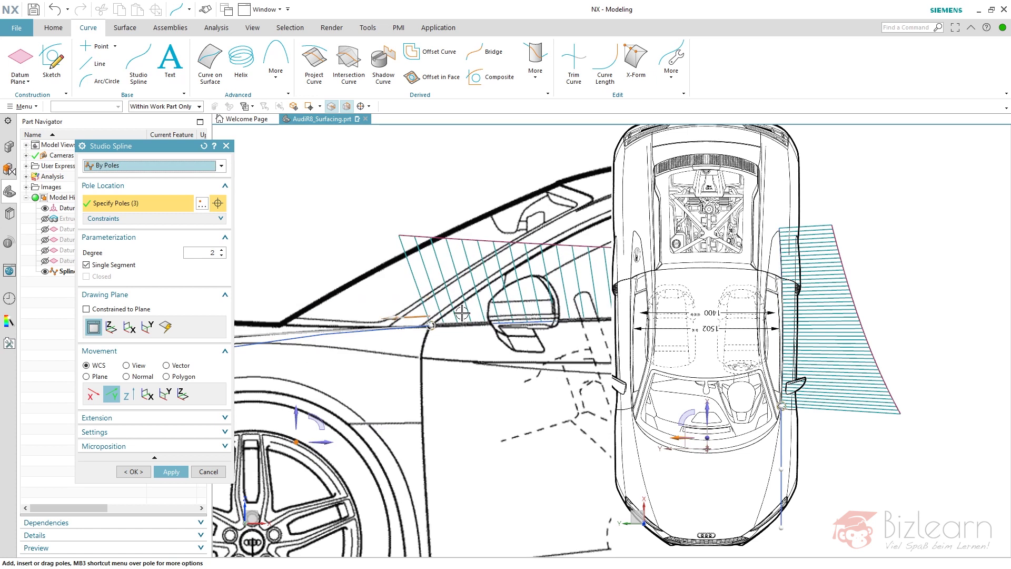
scroll(449, 334, up, 3)
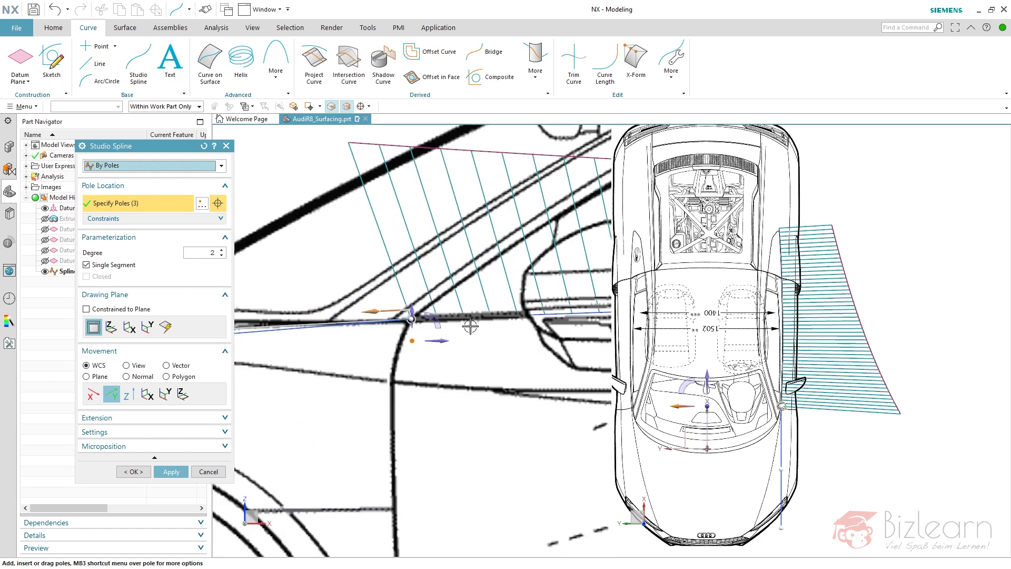
scroll(470, 327, down, 3)
click(209, 33)
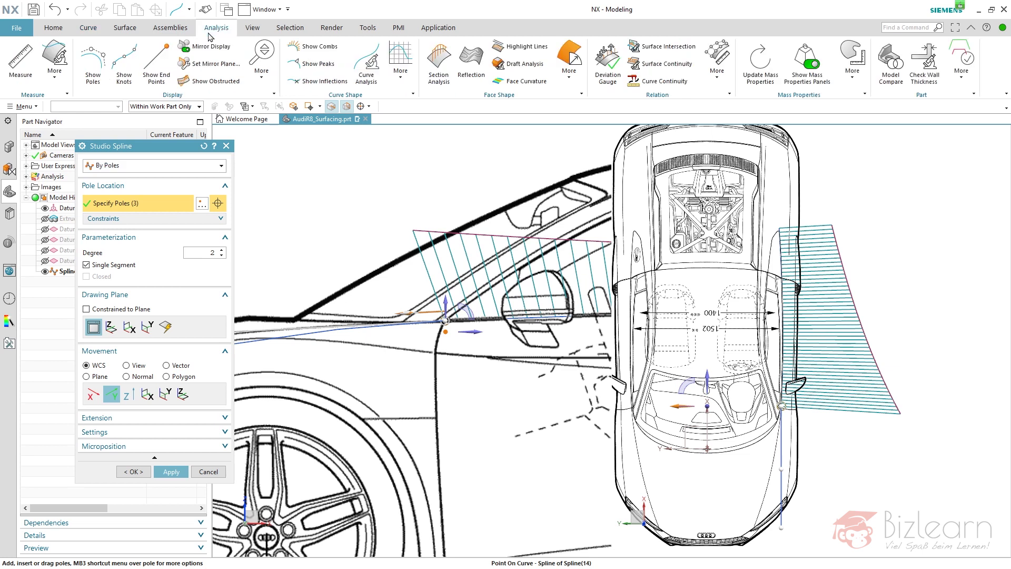
click(316, 46)
scroll(462, 255, up, 3)
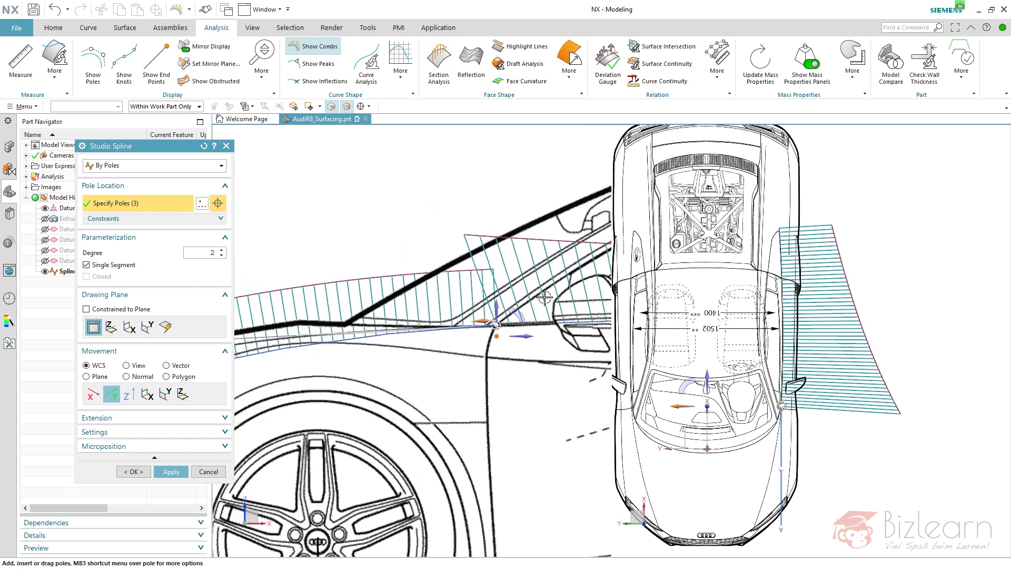
scroll(477, 300, down, 2)
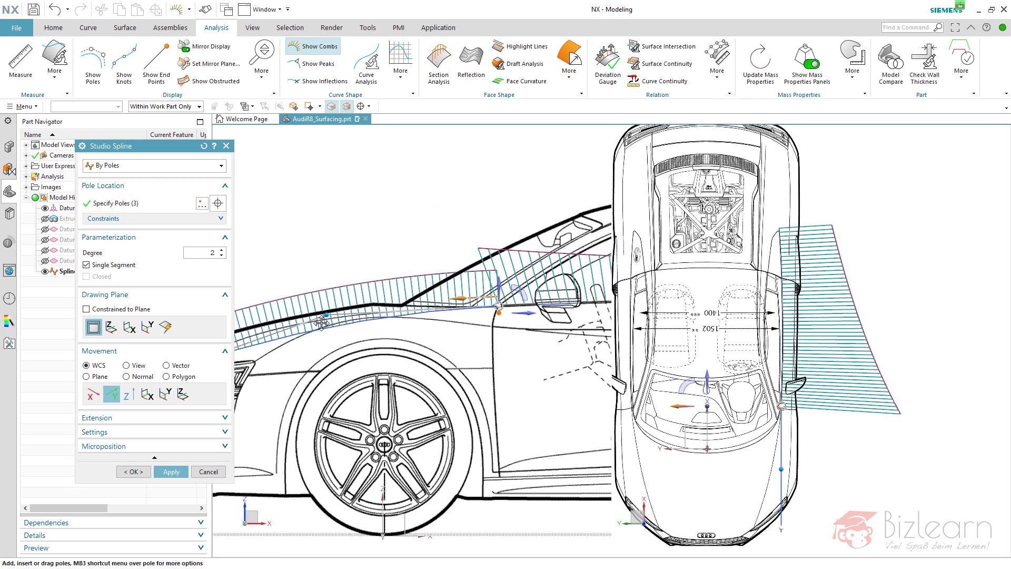
Raise the fender spline's middle pole towards the hood line in the side view, and change the spline method to Through Points
drag(321, 329, 325, 298)
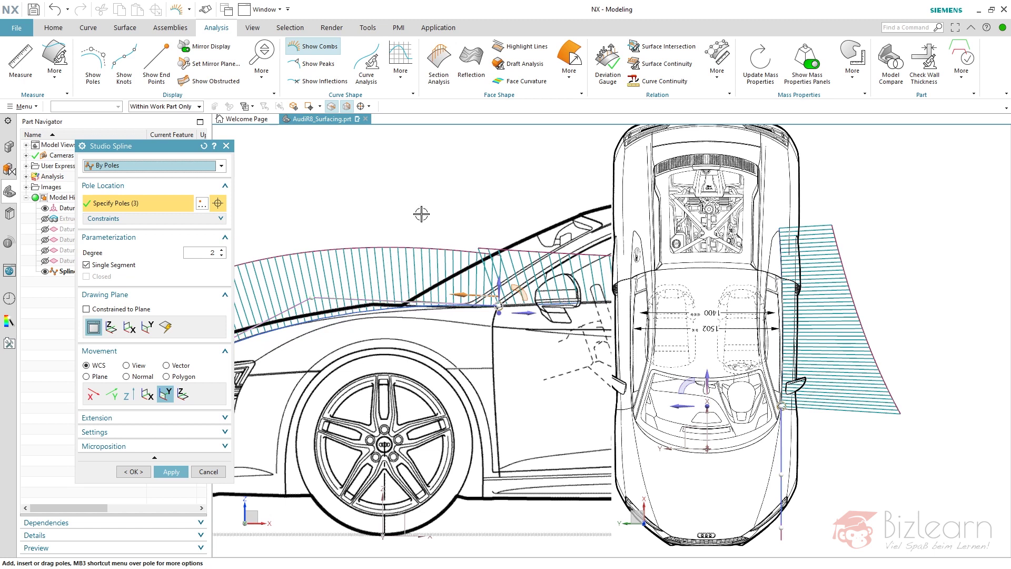
click(180, 169)
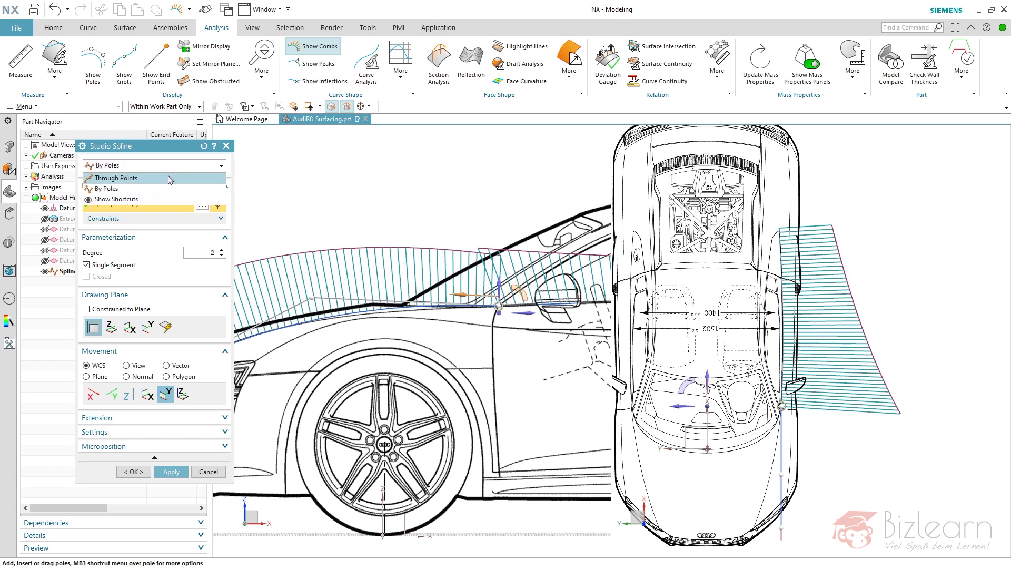
click(170, 179)
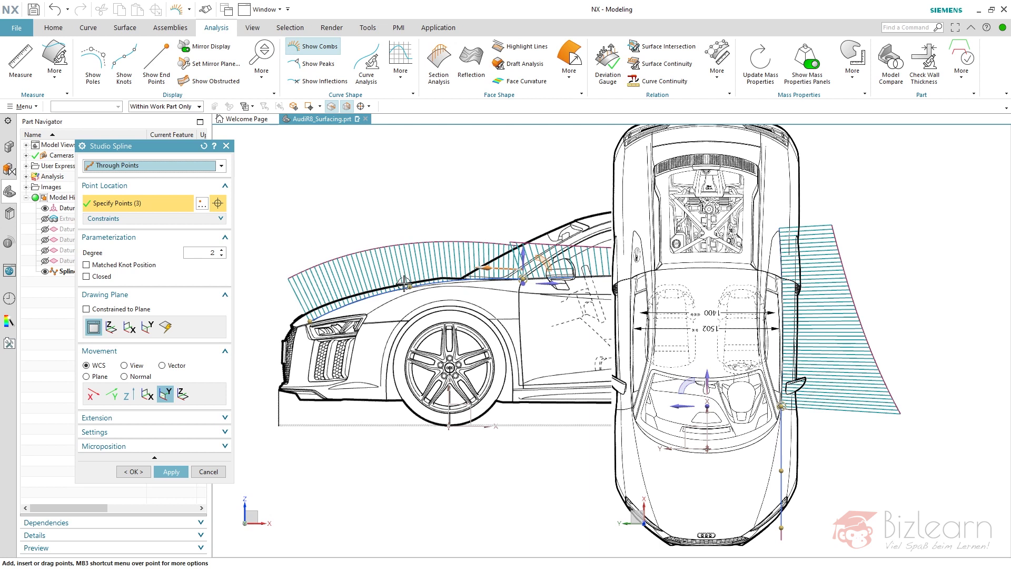
Try shifting the fender spline's middle point towards the hood line in the side view, switching to By Poles and back to Through Points
drag(403, 284, 404, 291)
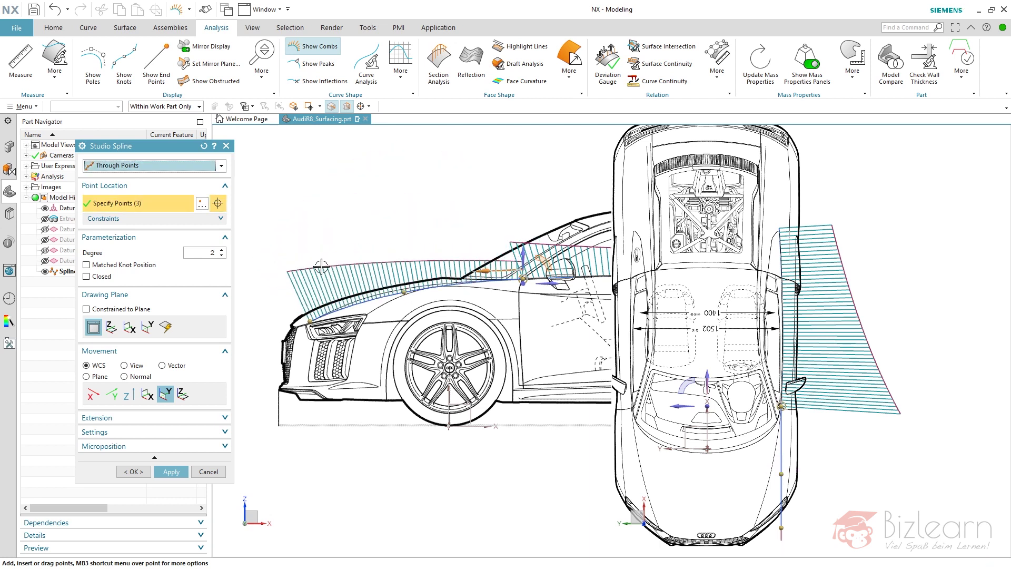
click(169, 166)
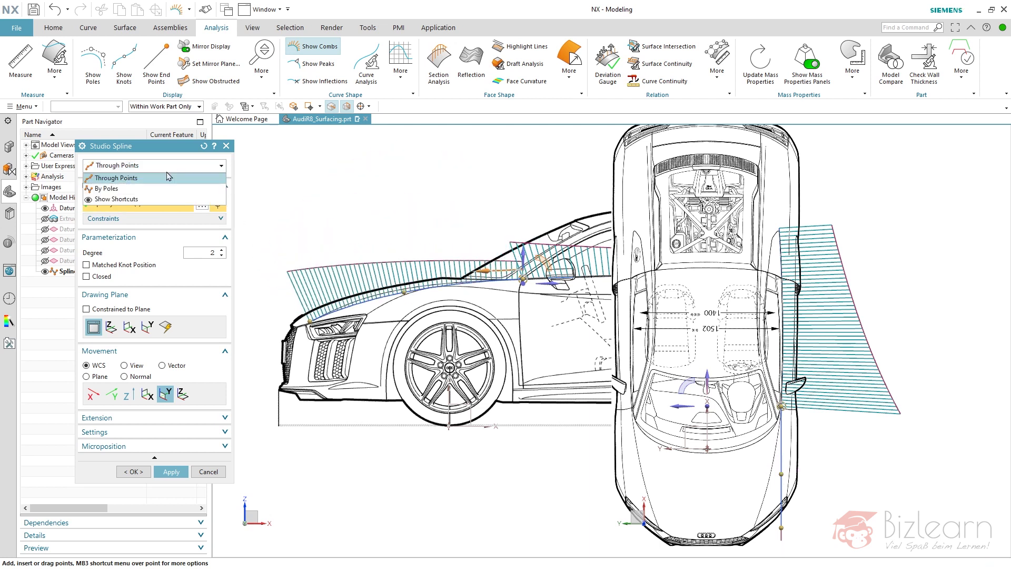
click(160, 195)
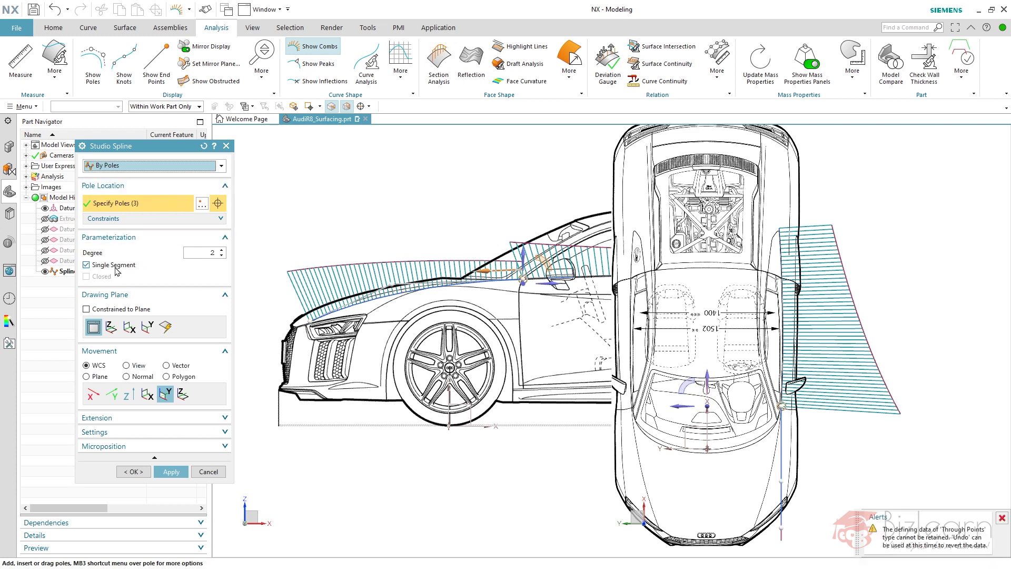
click(158, 165)
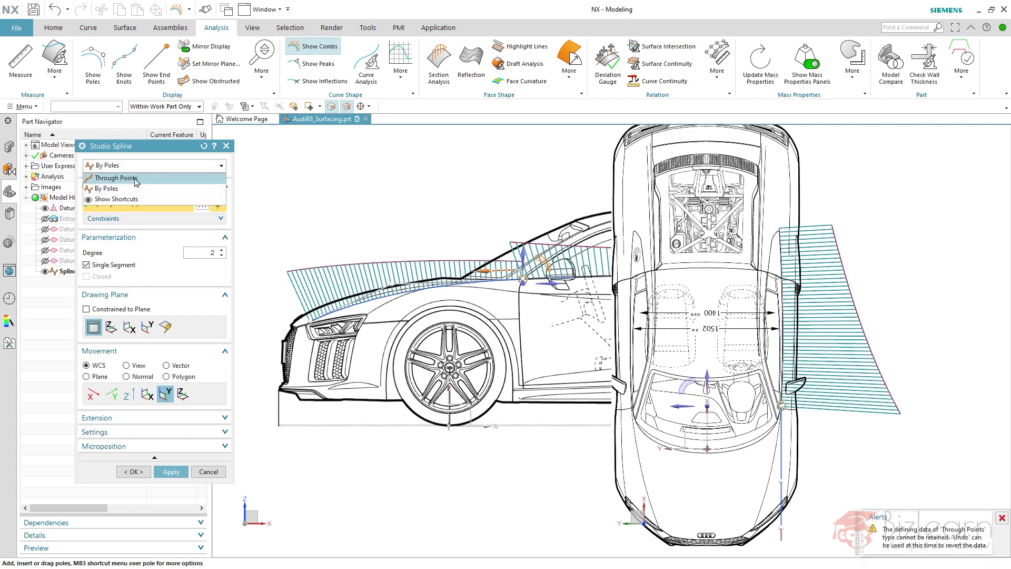
click(158, 176)
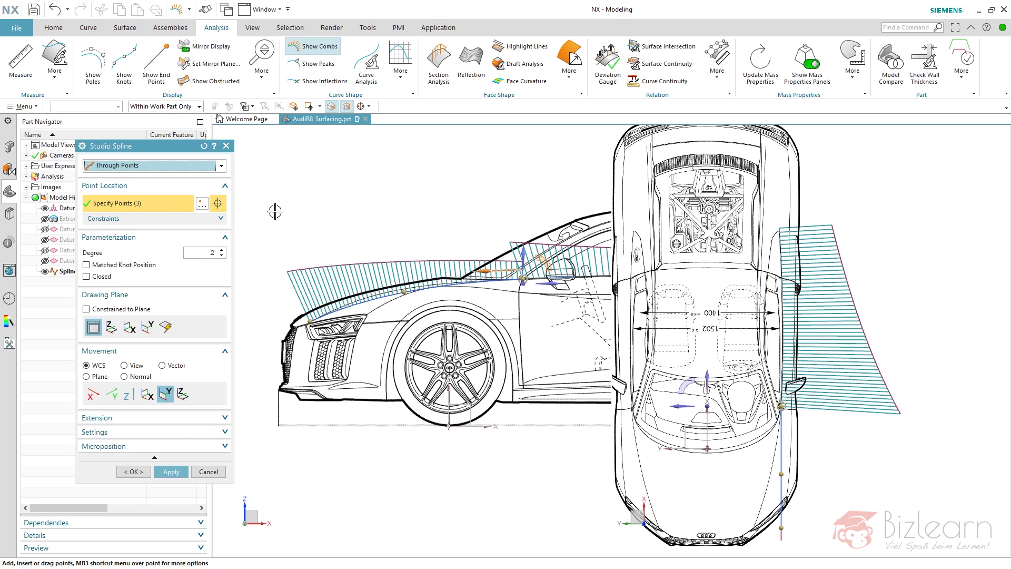
scroll(482, 277, up, 2)
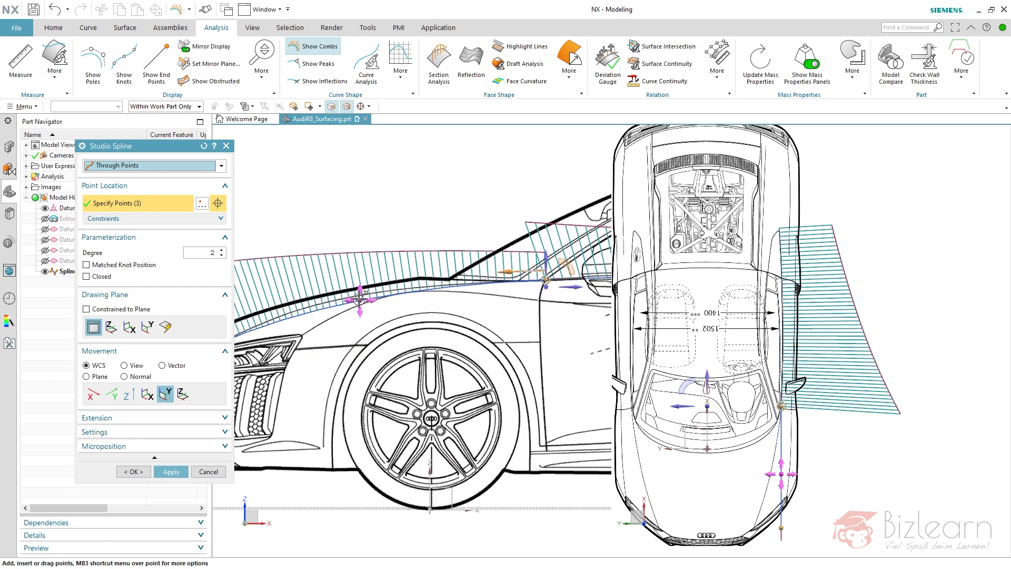
drag(360, 297, 358, 294)
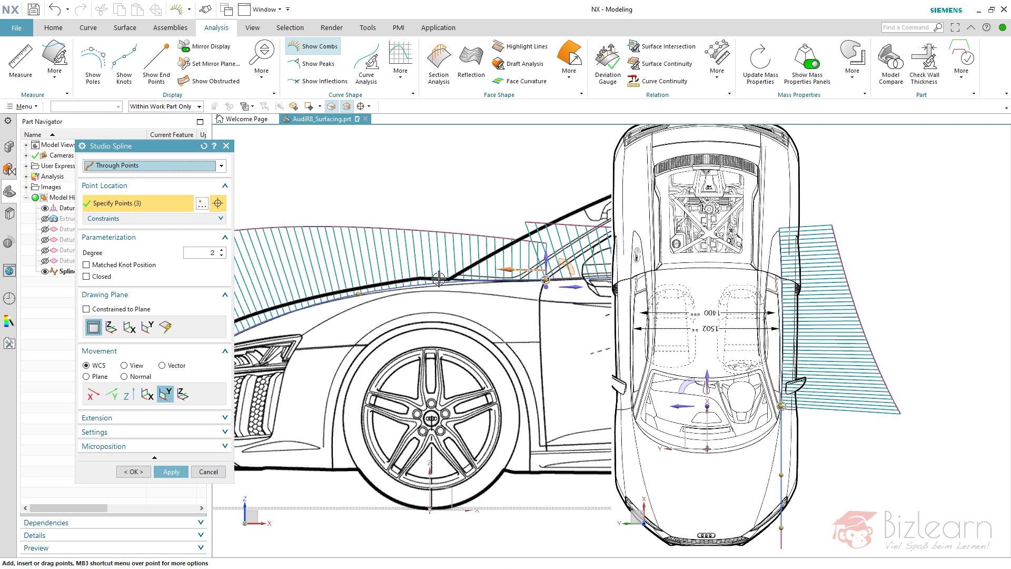
Delete the fender spline's middle point and apply Infer G1 at its start point on the window-sill spline
right_click(360, 296)
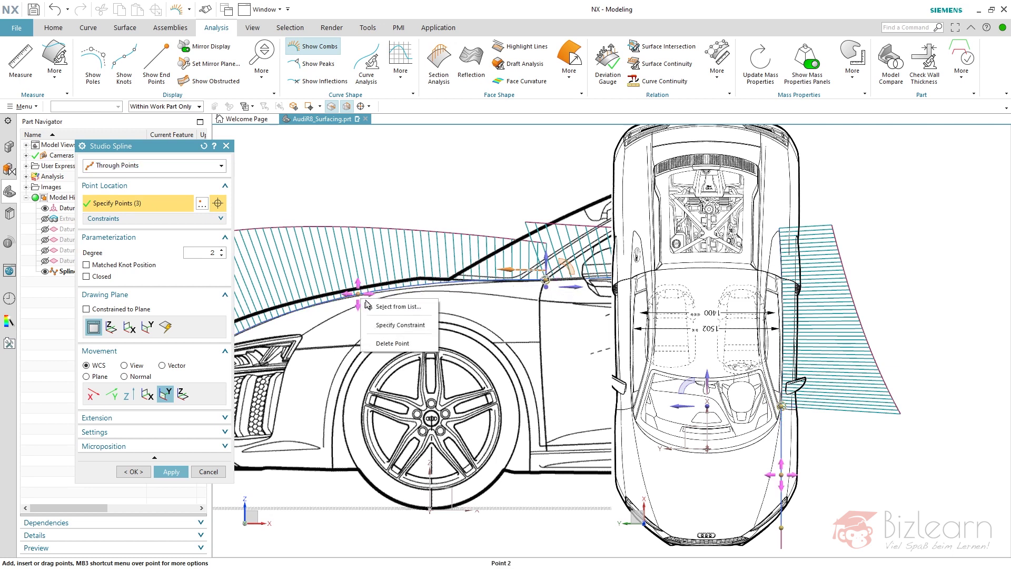
click(397, 344)
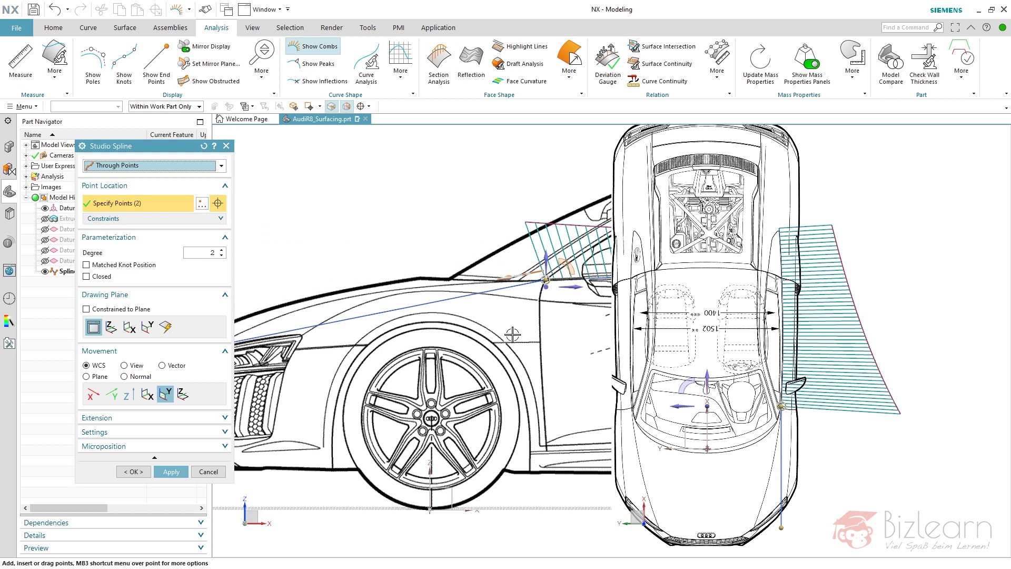
right_click(545, 281)
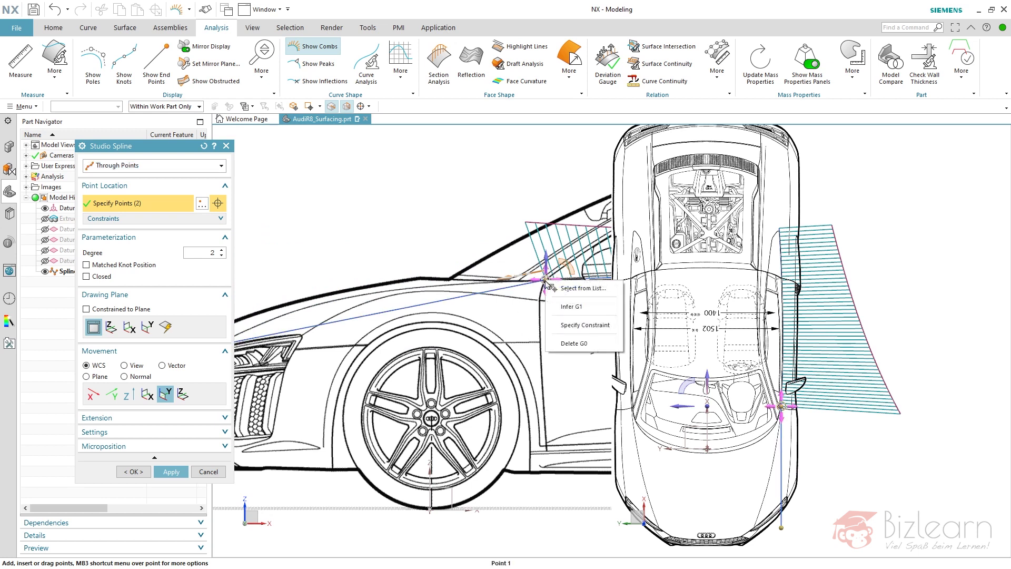
click(584, 308)
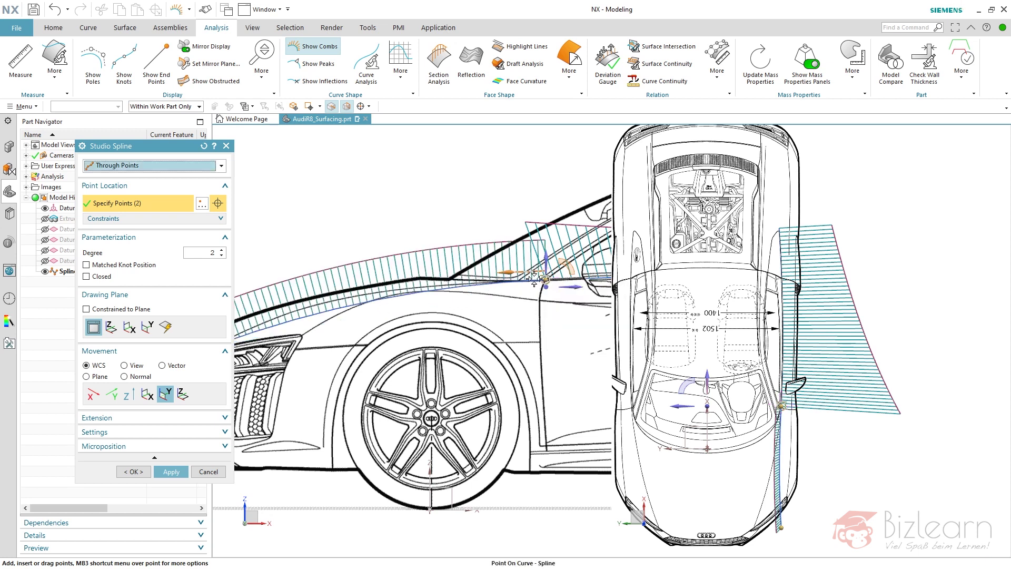
Set the fender spline's degree to 3 and apply Infer G2 at its start point on the window-sill spline
middle_drag(533, 279, 514, 271)
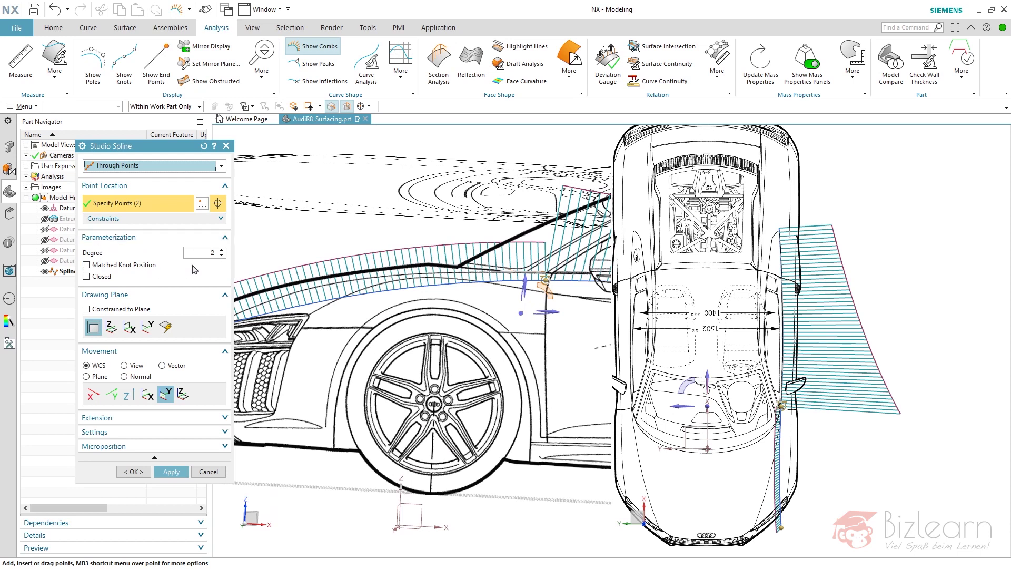
middle_drag(568, 326, 556, 284)
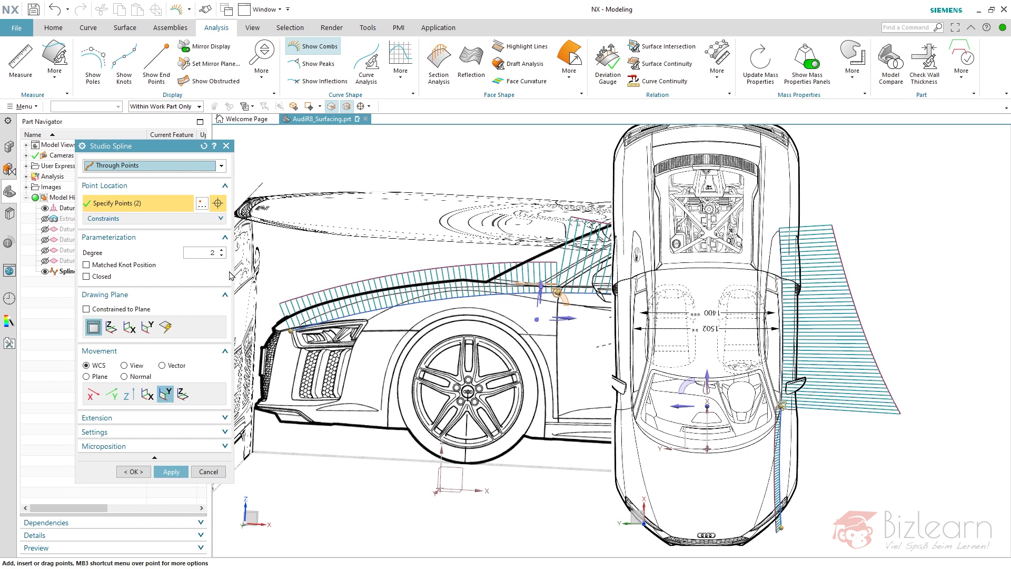
click(221, 250)
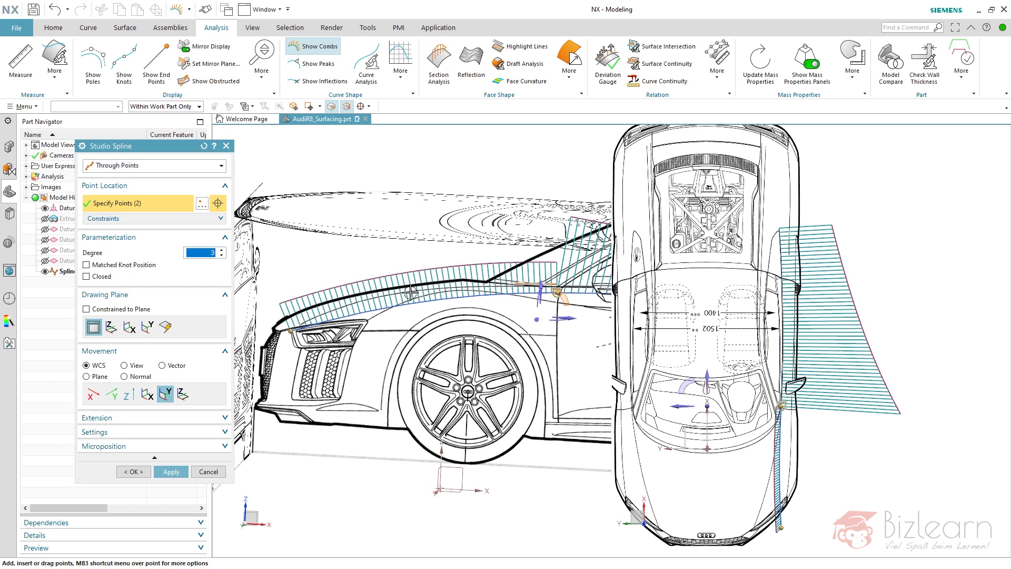
right_click(558, 295)
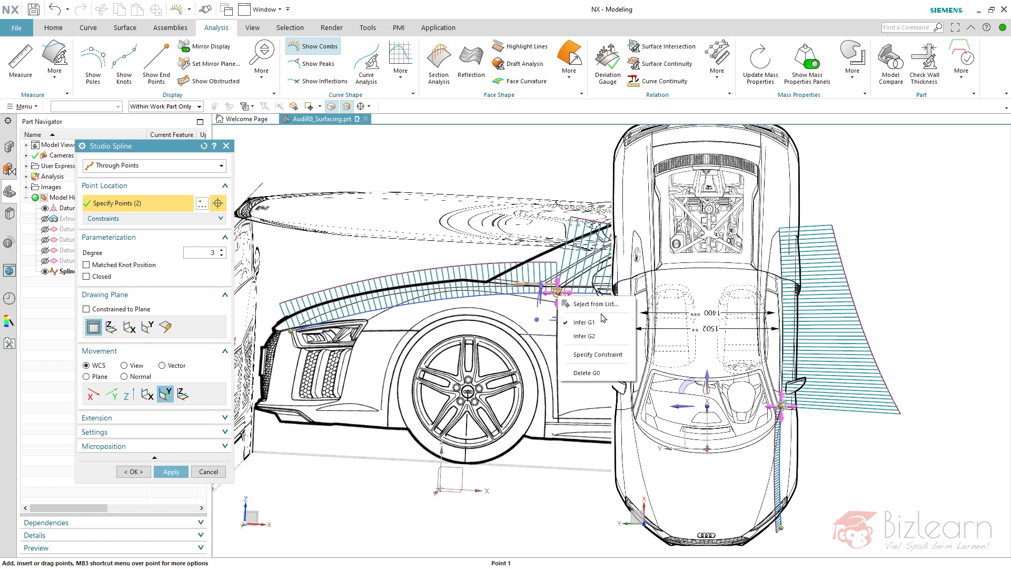
click(584, 321)
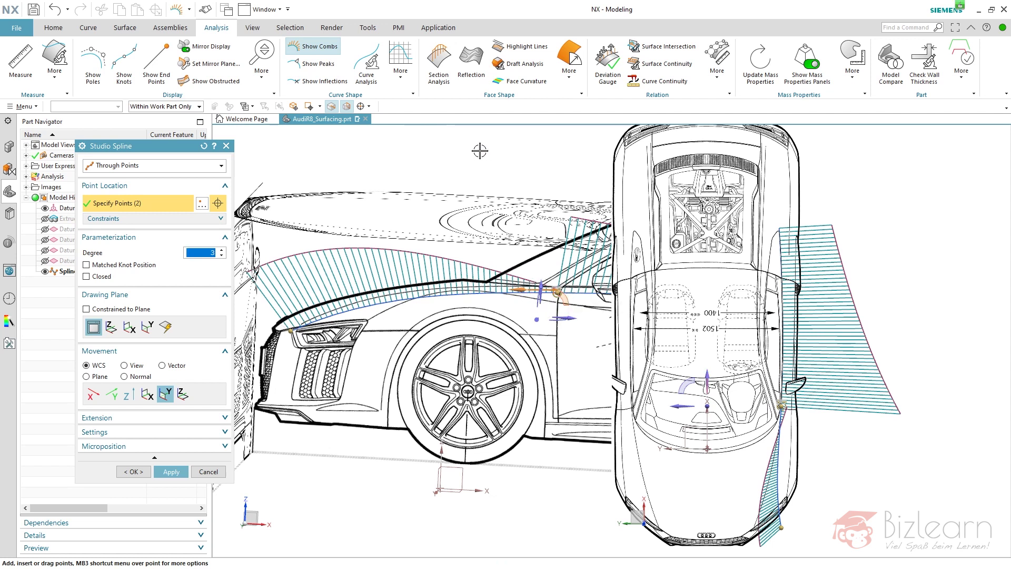
key(F8)
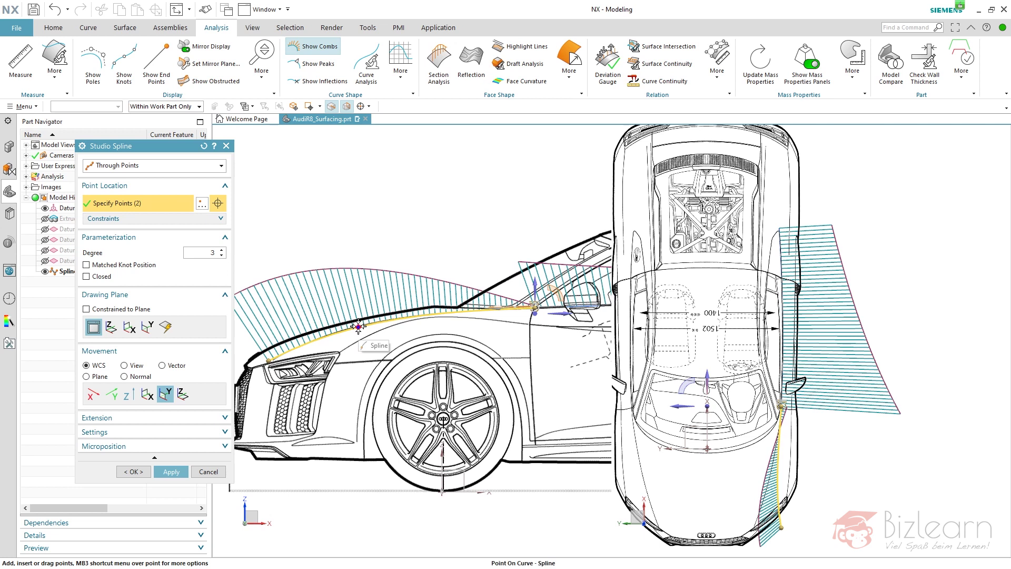
Insert a point midway along the fender spline, show the knots to inspect its segments, and delete that point again
click(383, 316)
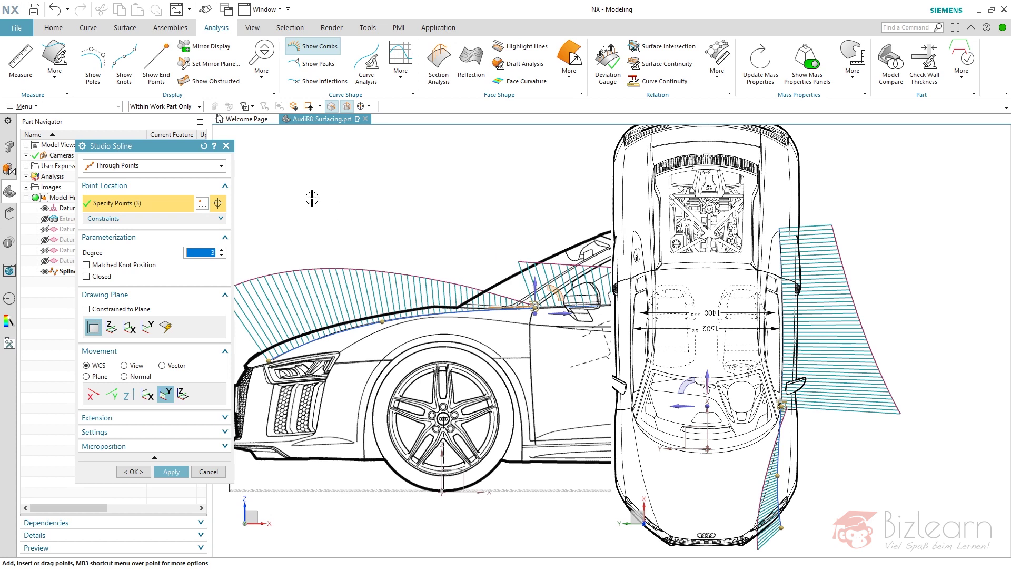
click(124, 62)
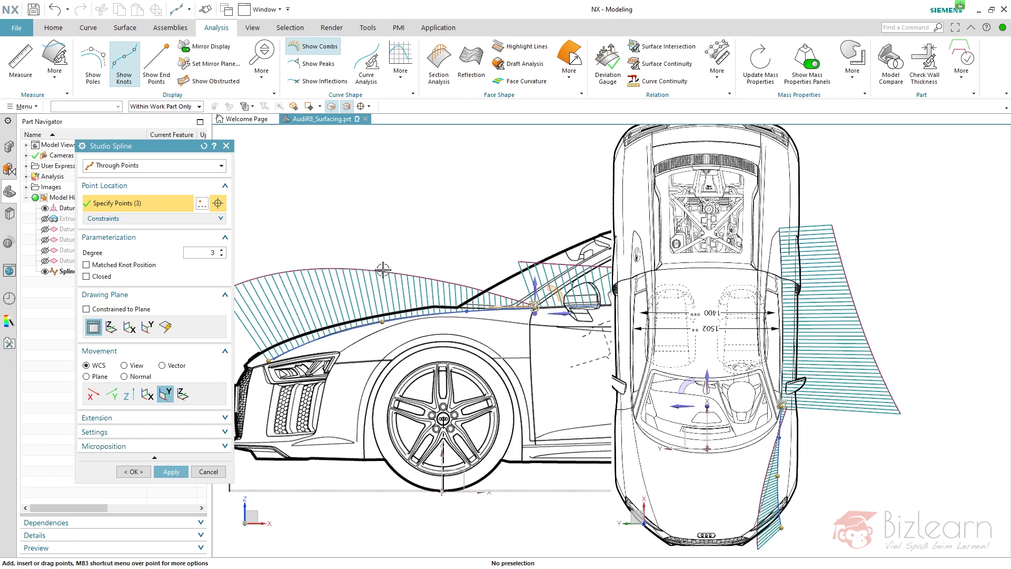
right_click(382, 322)
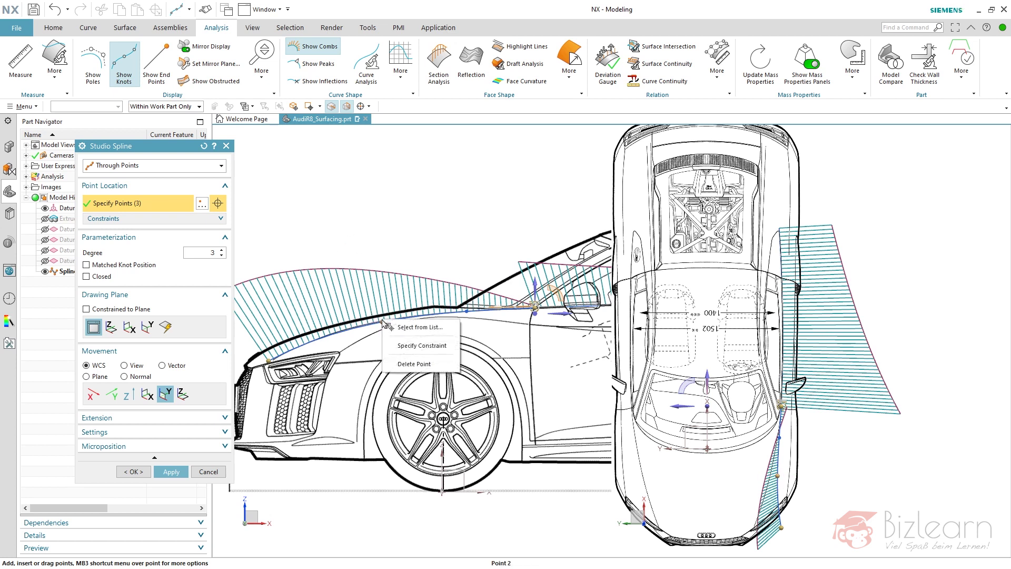
click(413, 363)
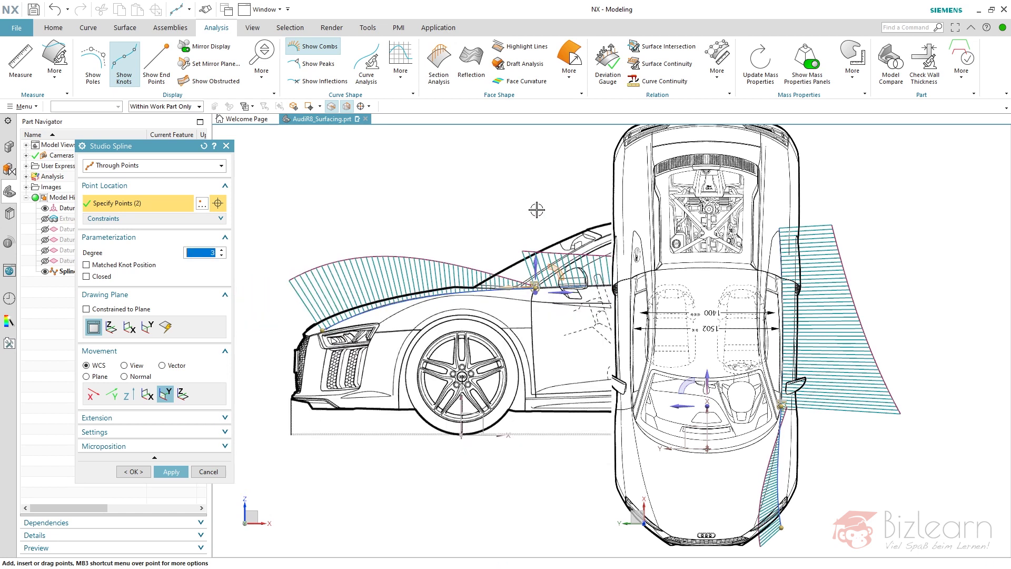
Extend the fender spline's end point forward in the side view to the front tip of the hood line above the headlight
scroll(313, 342, up, 5)
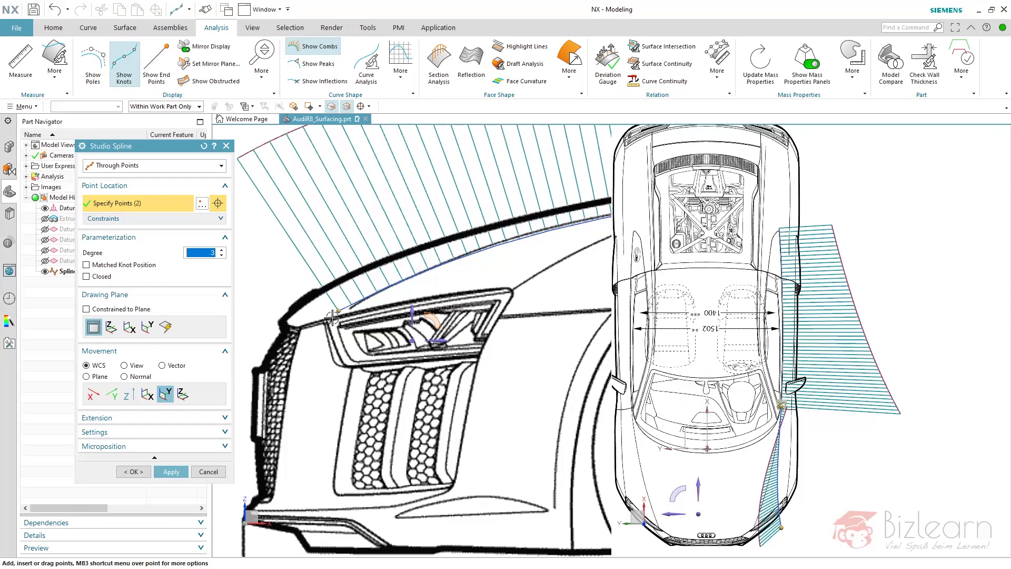
click(313, 334)
drag(312, 333, 284, 329)
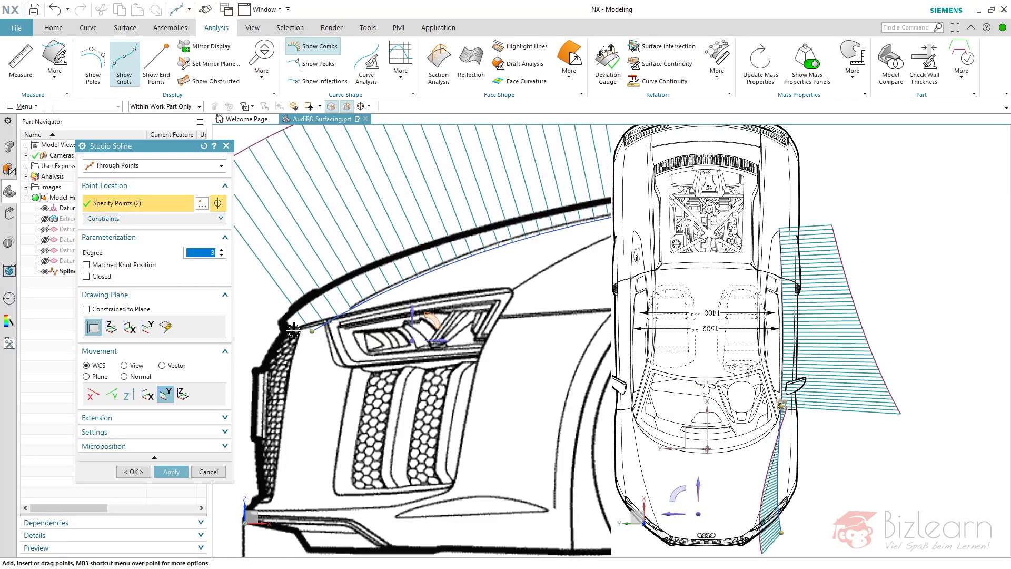
Move the fender spline's end point inward along Y and adjust it along X in the top view to reach the hood's front corner
scroll(379, 323, down, 3)
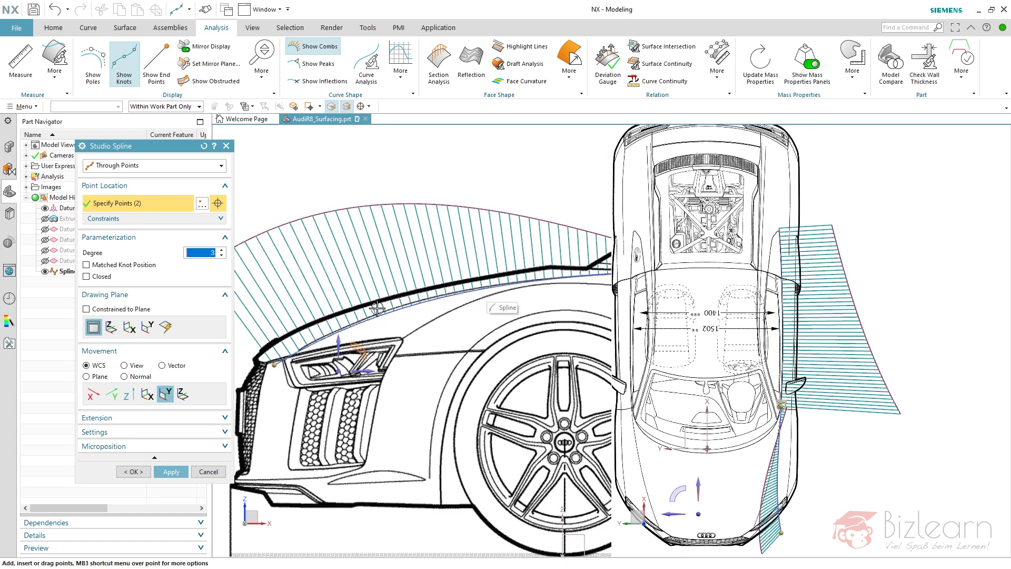
scroll(343, 289, down, 2)
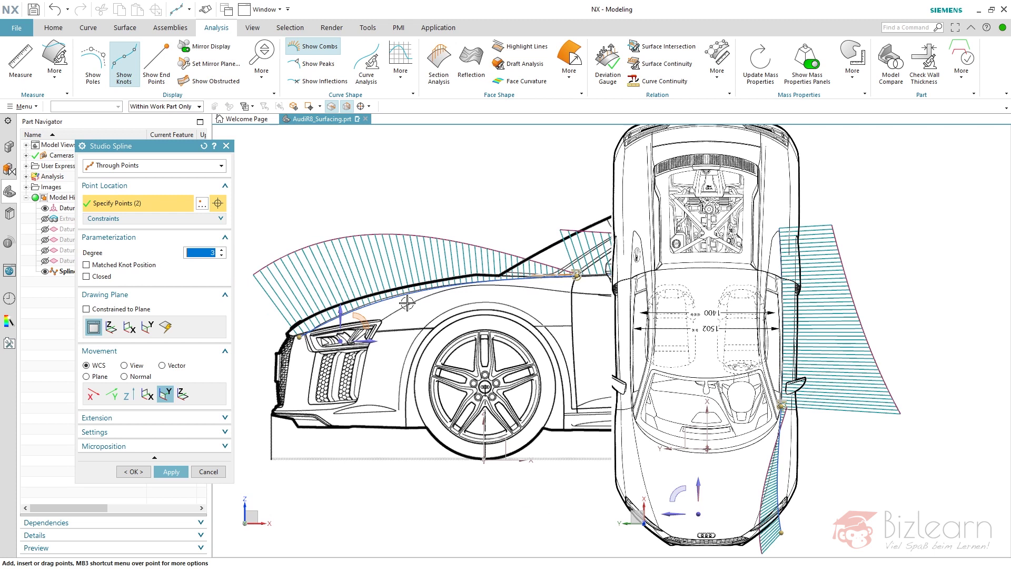
scroll(839, 293, down, 1)
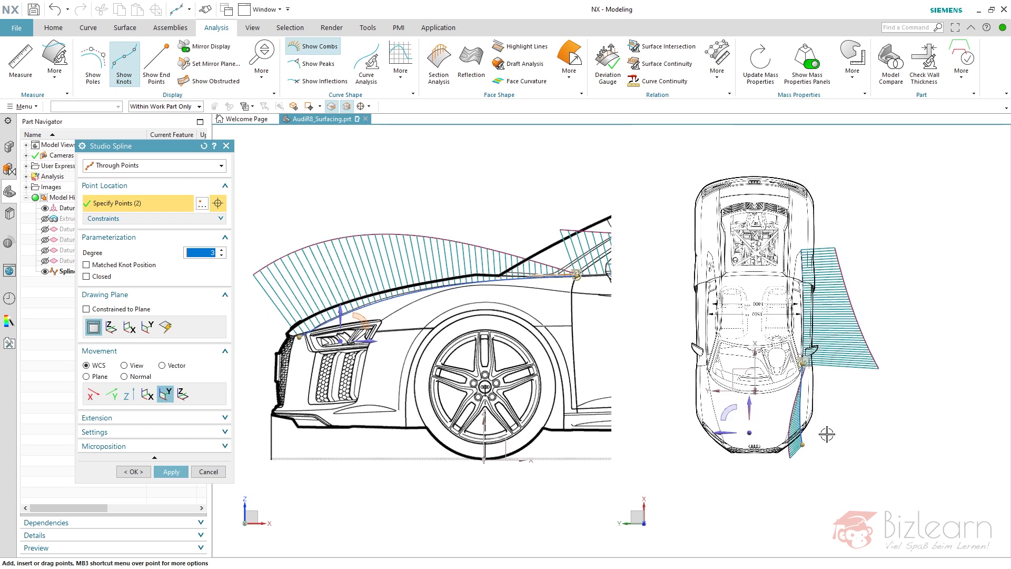
scroll(826, 433, up, 3)
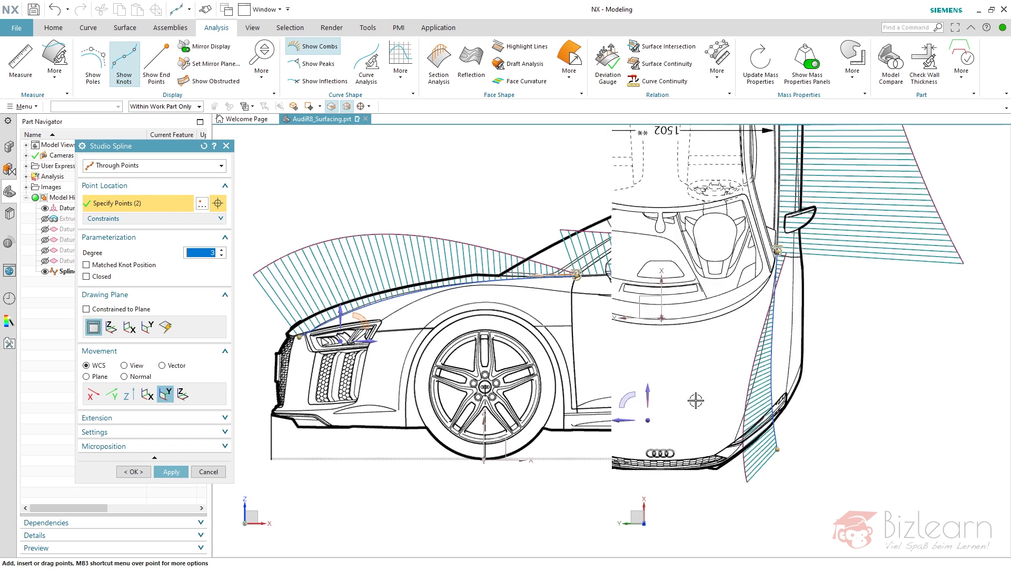
drag(624, 422, 648, 421)
scroll(737, 432, up, 2)
scroll(763, 427, down, 1)
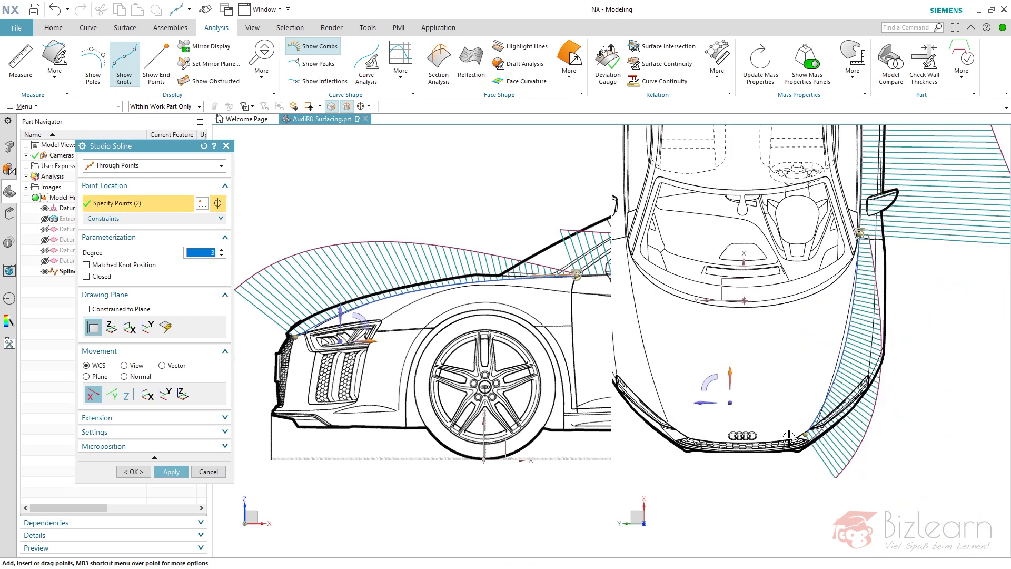
scroll(799, 424, up, 3)
scroll(798, 425, down, 4)
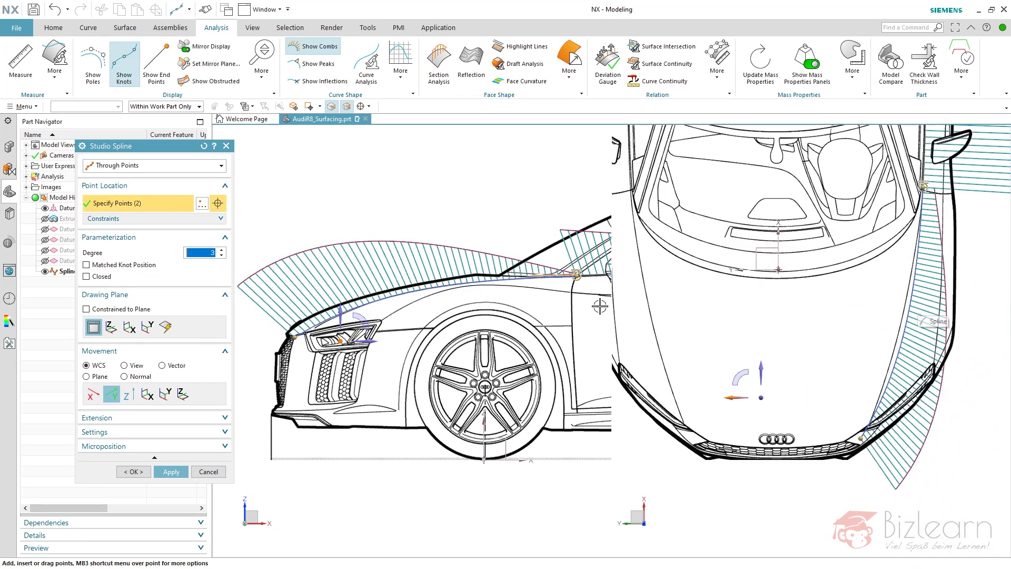
Fine-tune the fender spline's end point along X in the side view, slightly back from the front tip of the hood line
scroll(328, 324, up, 3)
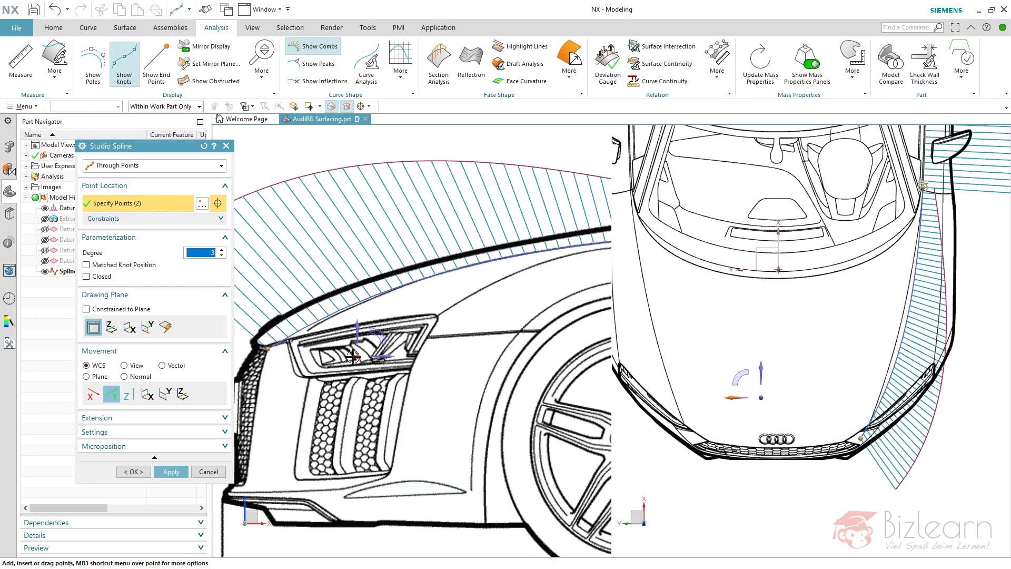
drag(268, 348, 275, 349)
scroll(351, 342, down, 5)
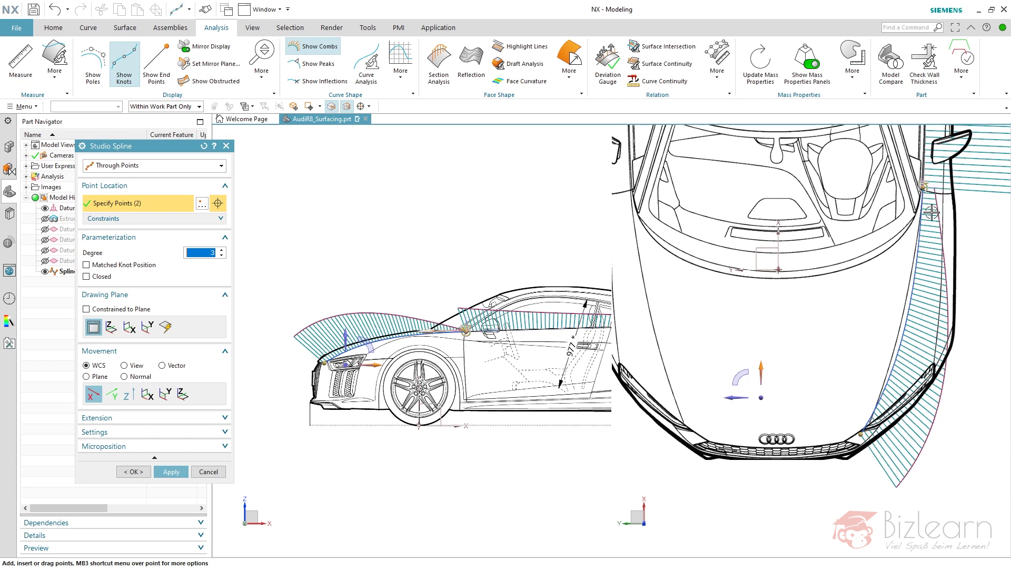
Insert a point midway along the fender spline in the top view and shift it slightly rearward along X towards the hood seam
scroll(931, 212, down, 2)
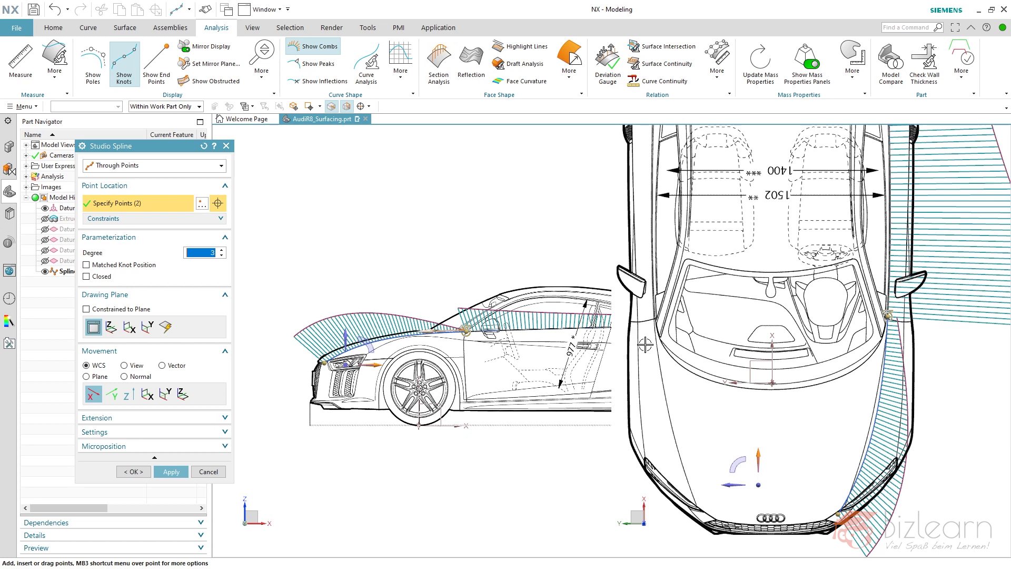
click(866, 453)
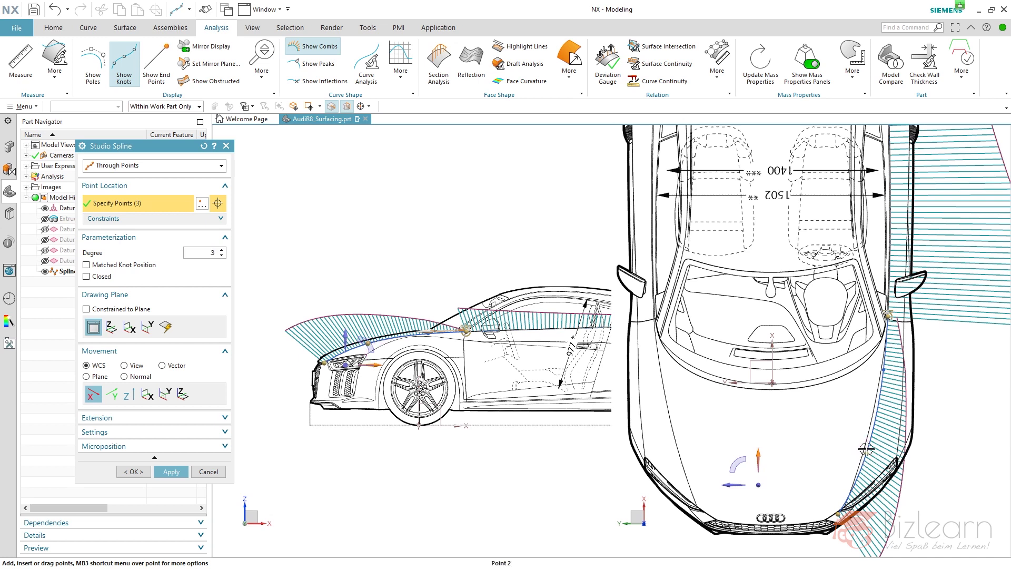
drag(866, 454, 866, 445)
scroll(849, 528, up, 3)
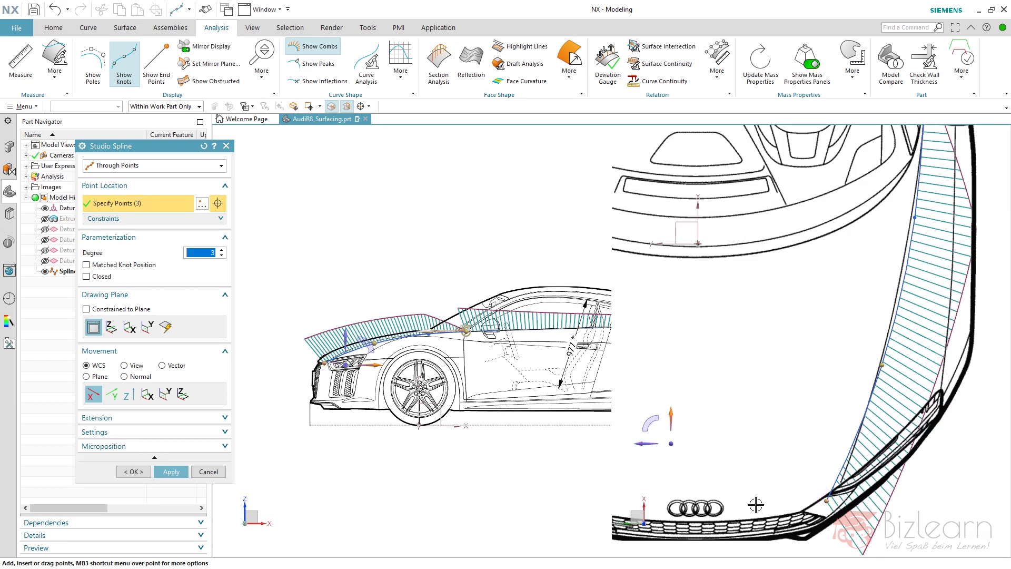
scroll(857, 487, down, 2)
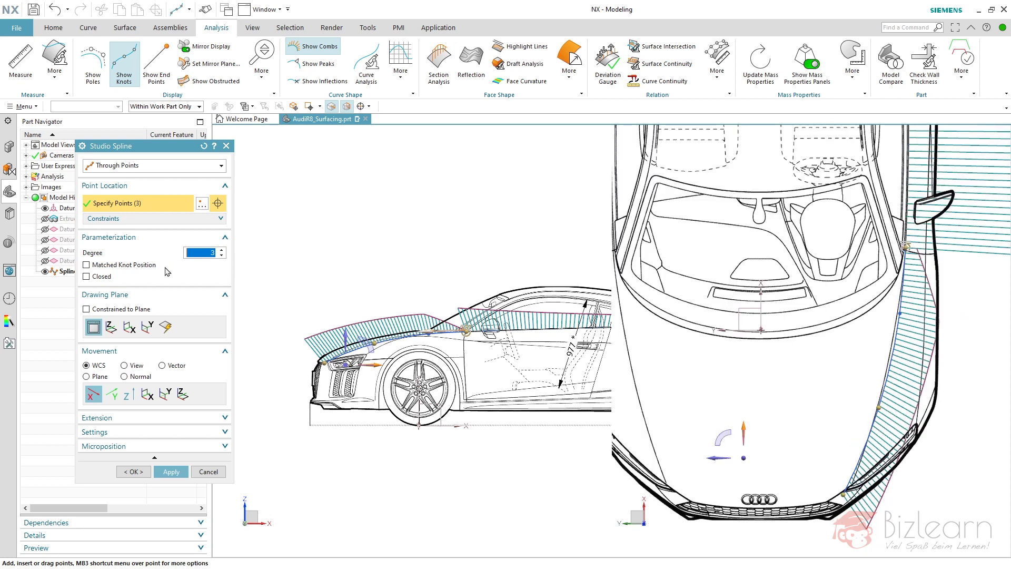
Set the fender spline's degree to 4
click(221, 249)
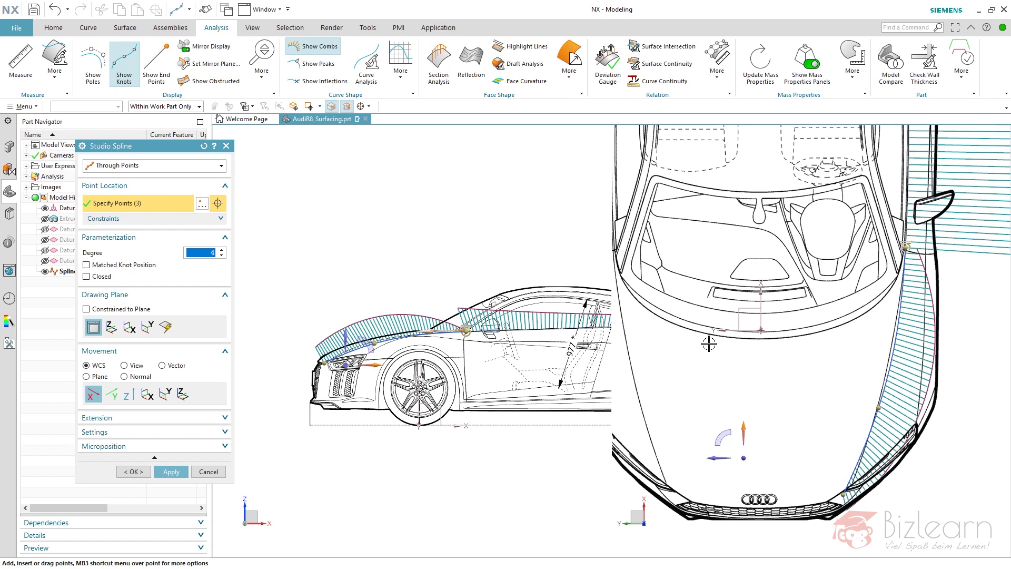
Try shaping the fender spline with an extra point between its start and middle points in the top view, and delete that point
click(896, 329)
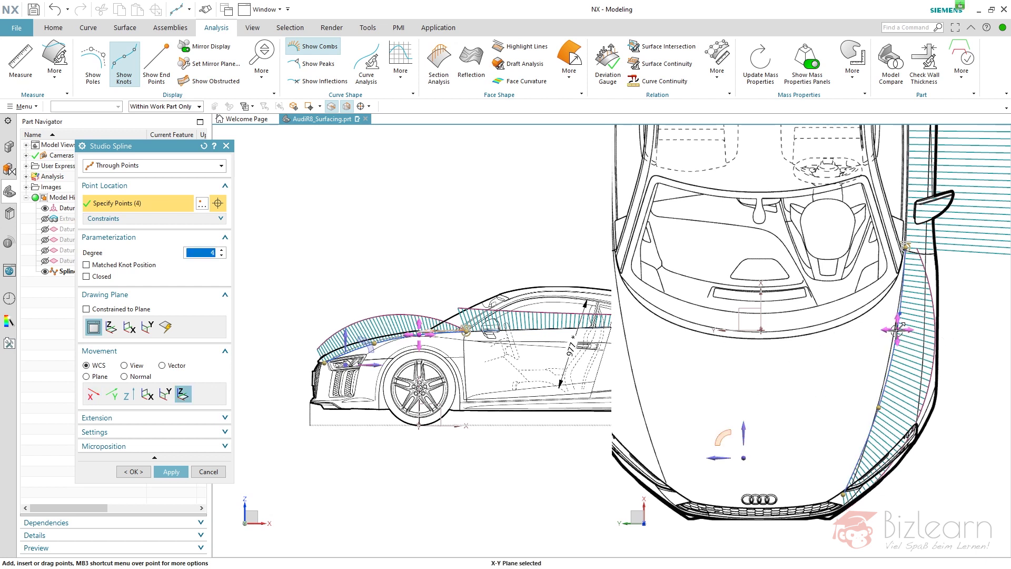
drag(897, 329, 895, 332)
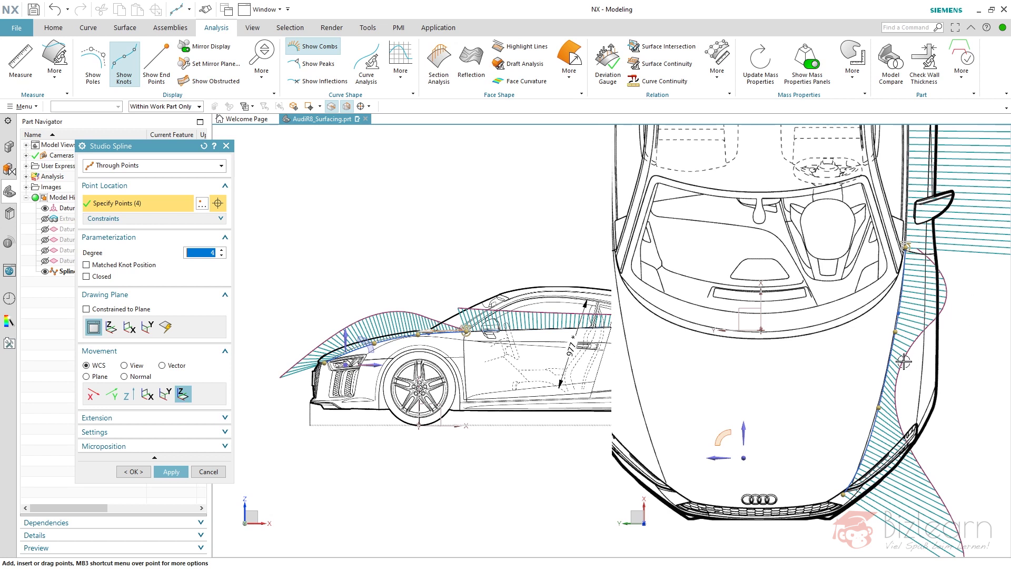
click(896, 331)
right_click(897, 330)
click(929, 376)
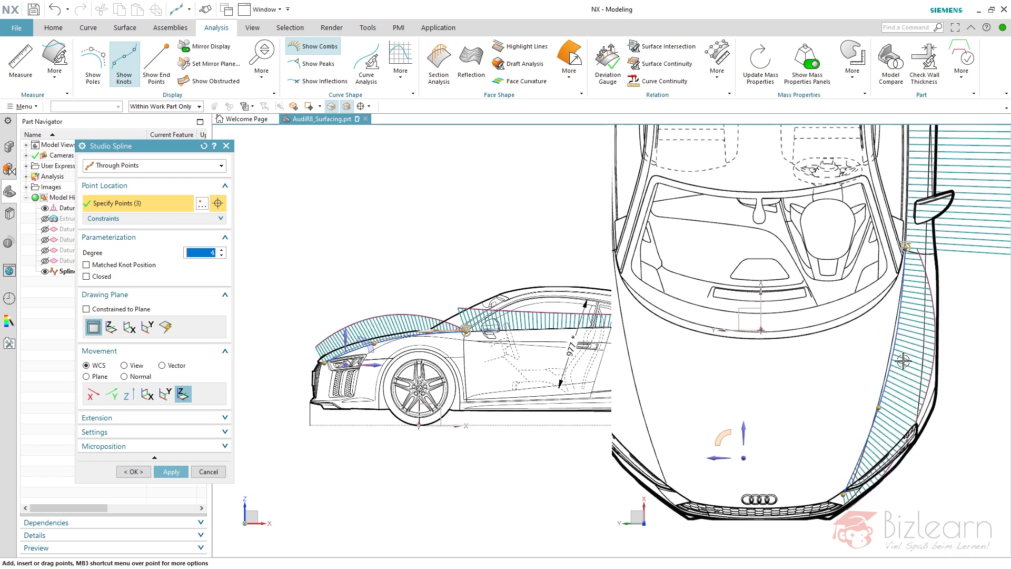
Delete the fender spline's middle point and specify a constraint at its start point by the windshield corner
right_click(878, 407)
click(911, 452)
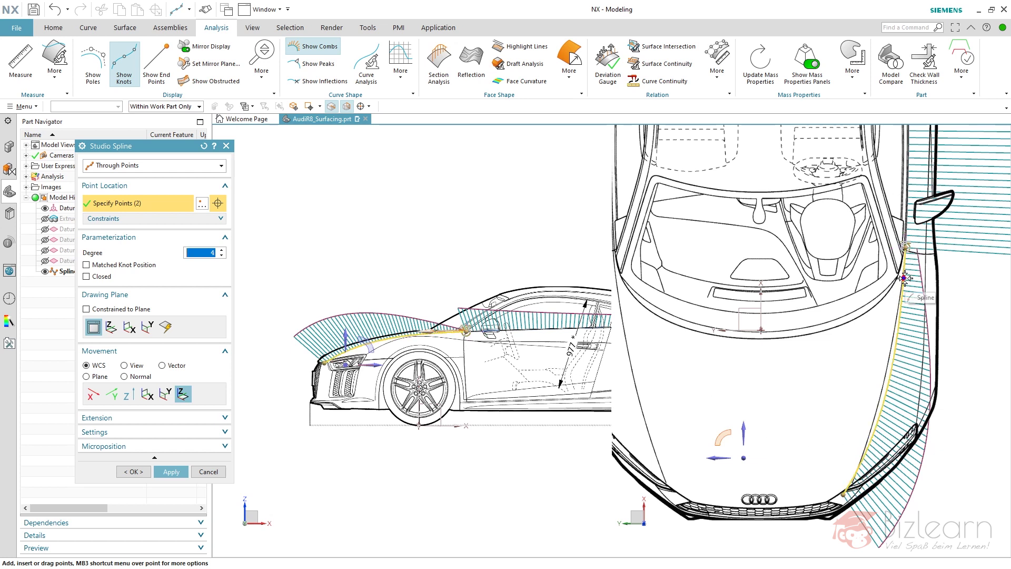
right_click(907, 248)
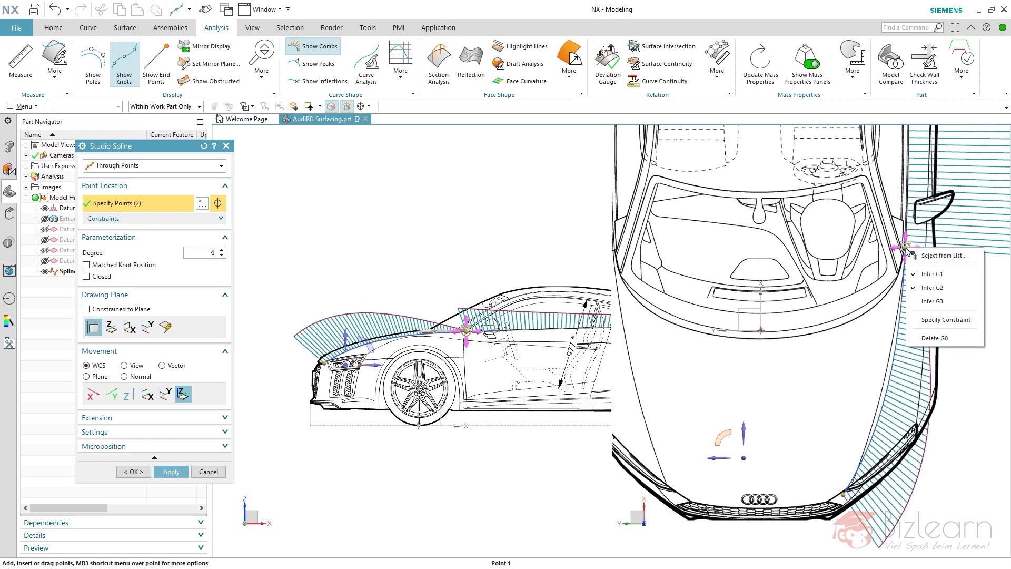
click(965, 320)
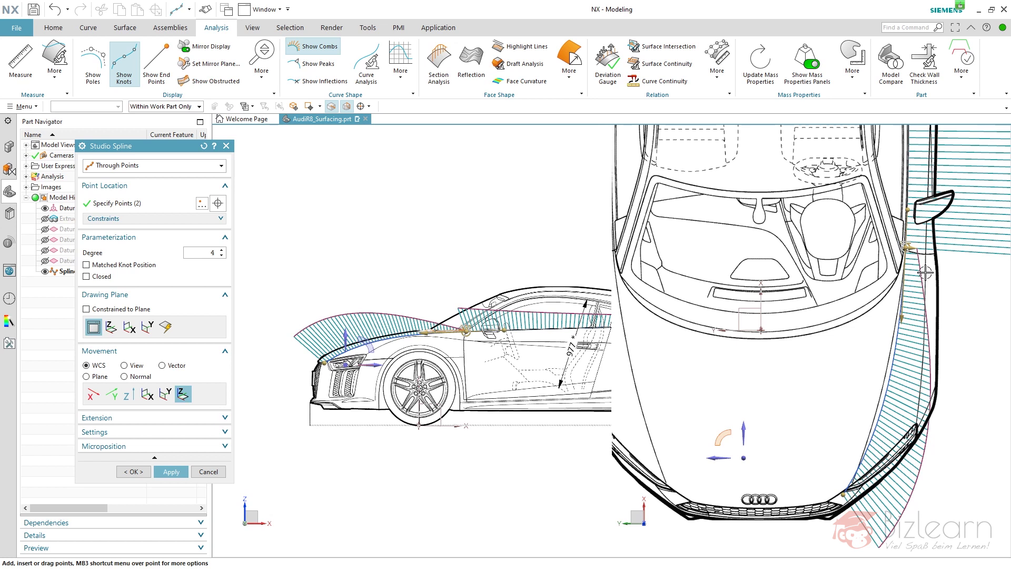
Test a shorter constraint handle at the fender spline's start, restore its length, and create the spline
drag(902, 319, 902, 306)
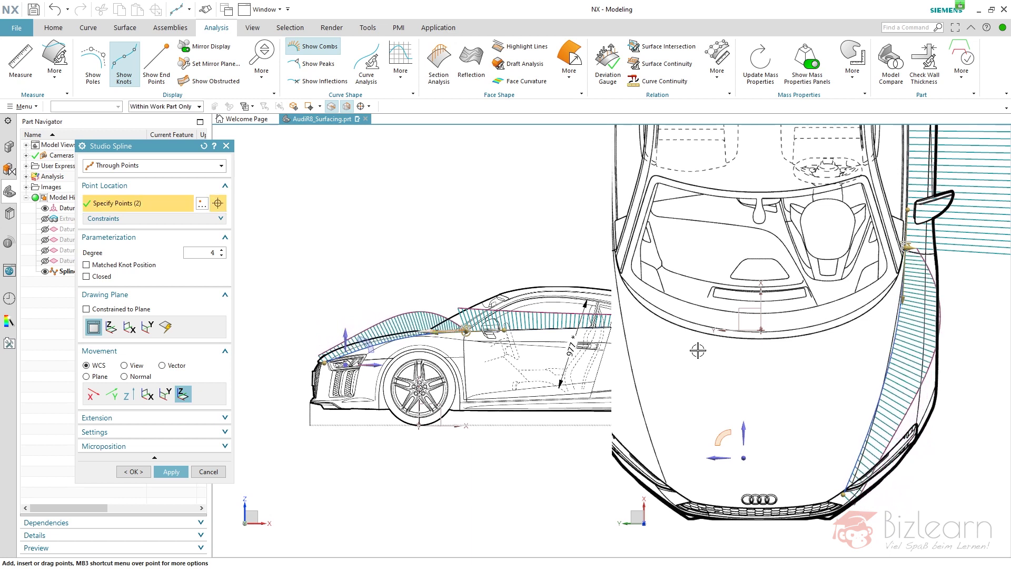
scroll(329, 346, up, 3)
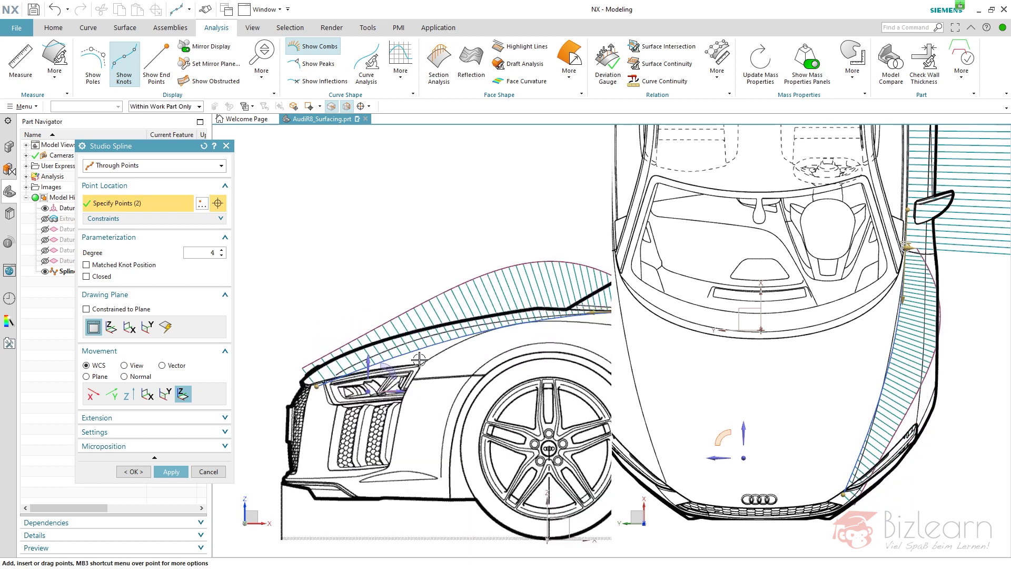
scroll(419, 359, down, 3)
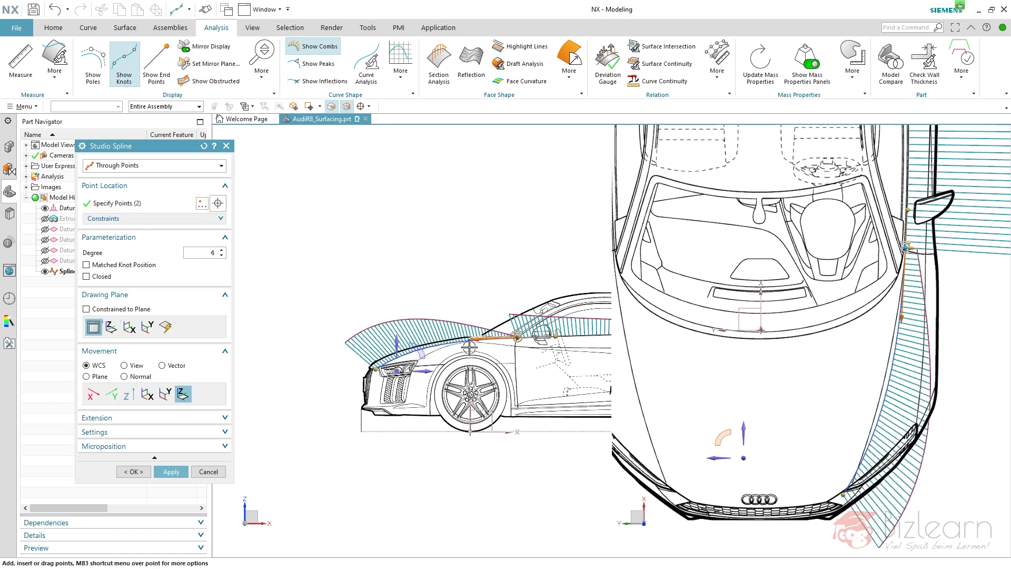
scroll(466, 348, up, 3)
click(134, 472)
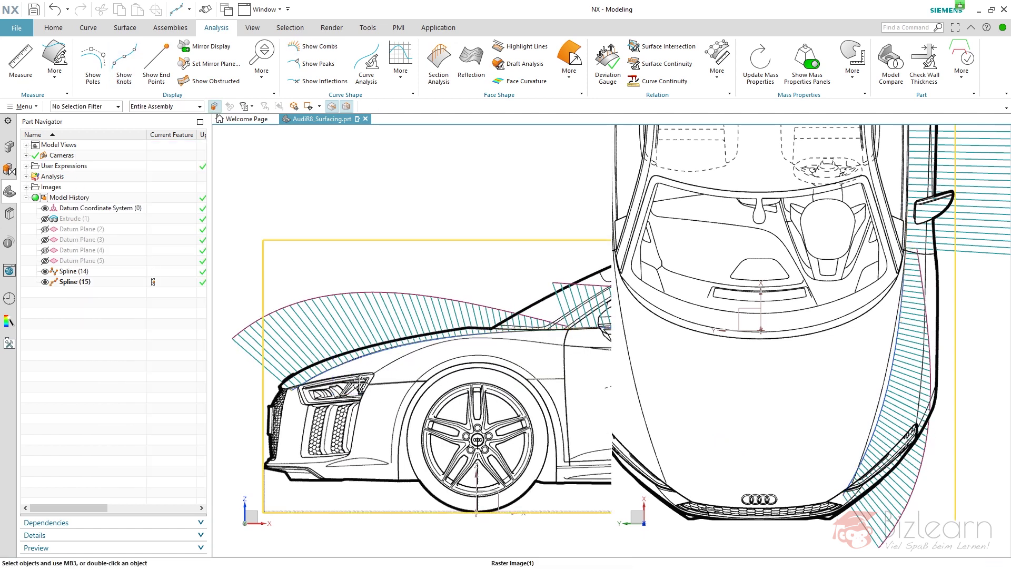
scroll(366, 341, down, 5)
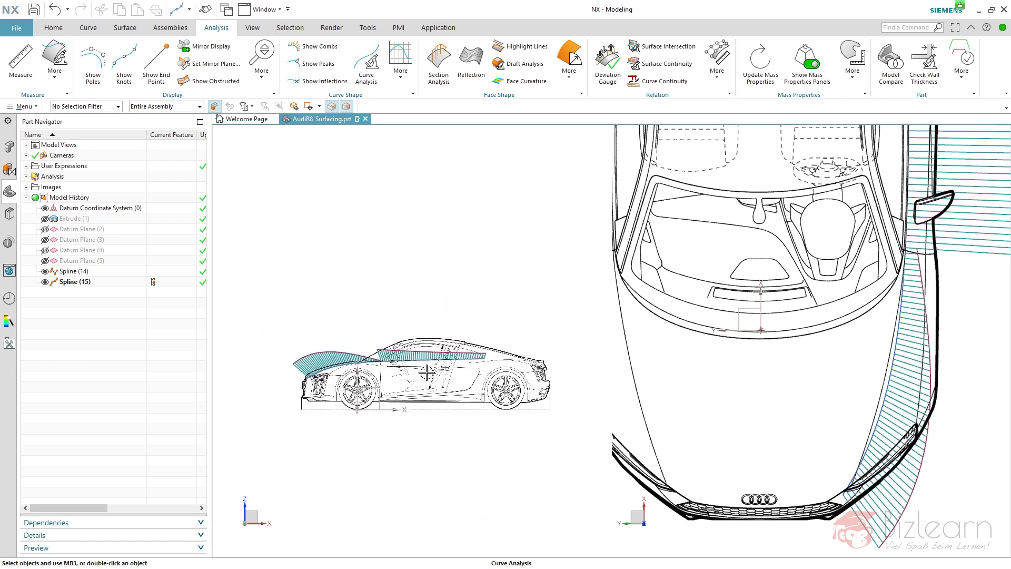
shift+middle_drag(905, 126, 803, 277)
click(804, 295)
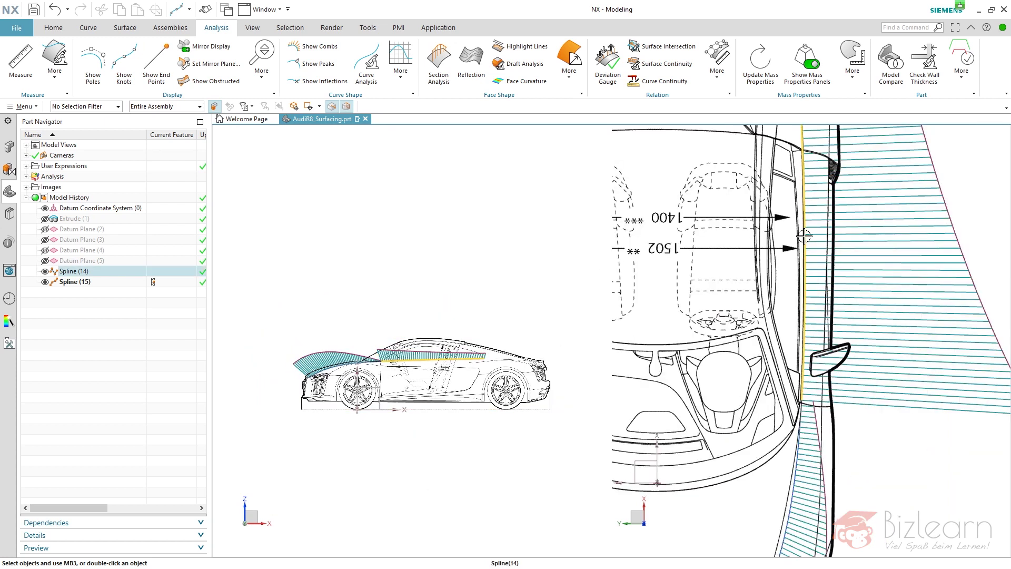
scroll(876, 248, down, 3)
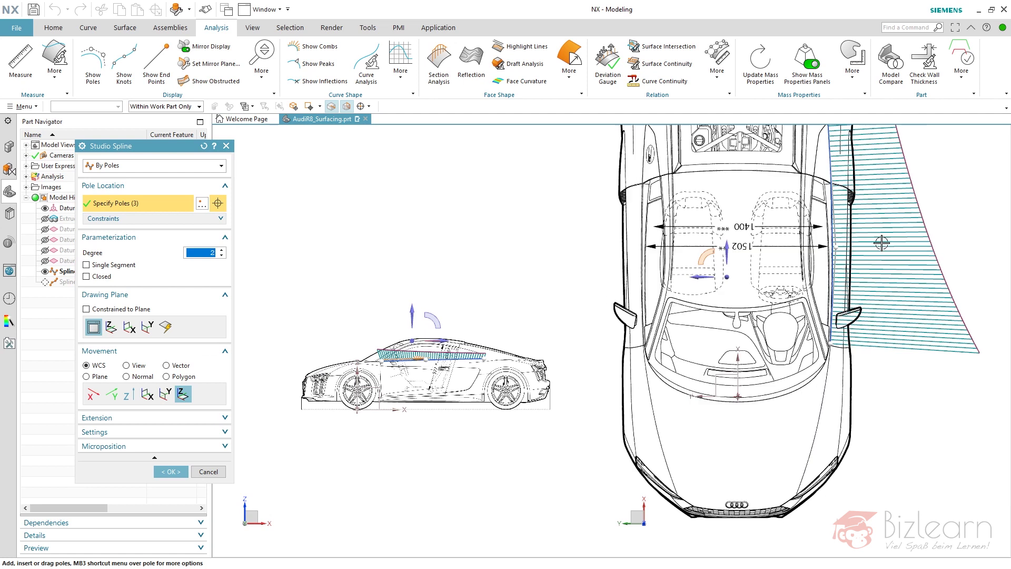
click(205, 474)
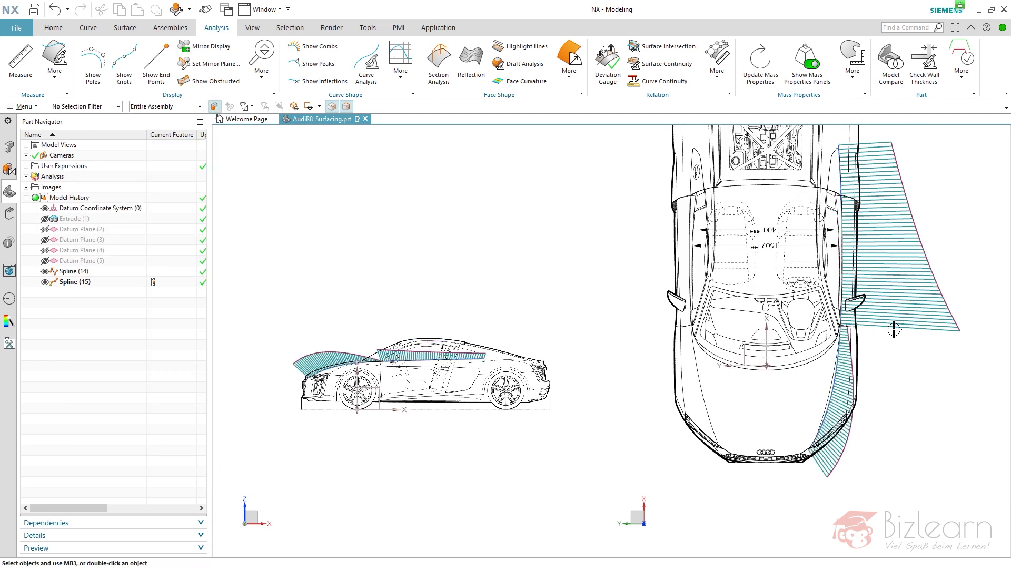
Edit the window-sill spline and shift its middle pole slightly outward along Y in the top view
scroll(876, 325, up, 2)
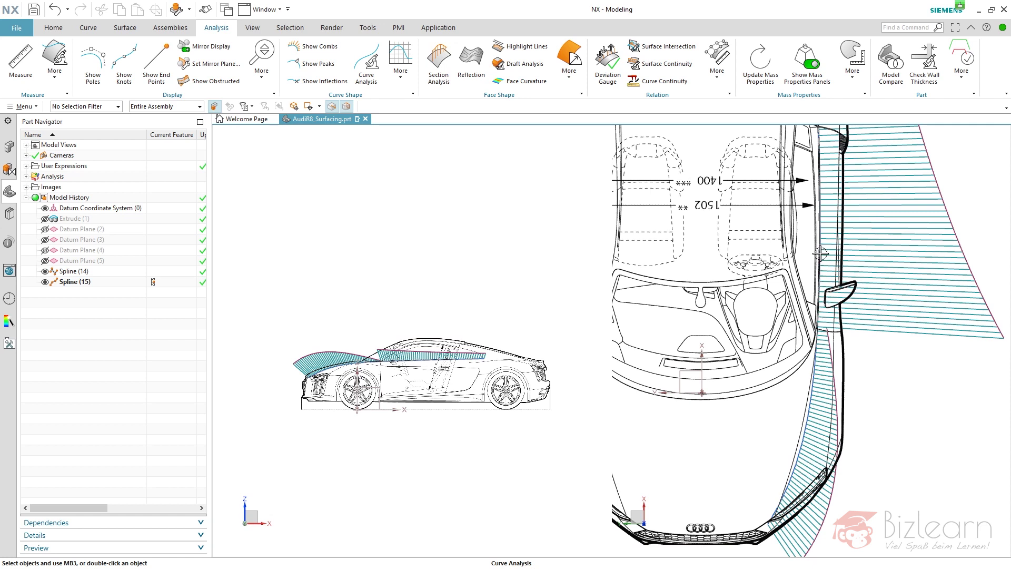
shift+middle_drag(820, 254, 812, 312)
click(829, 269)
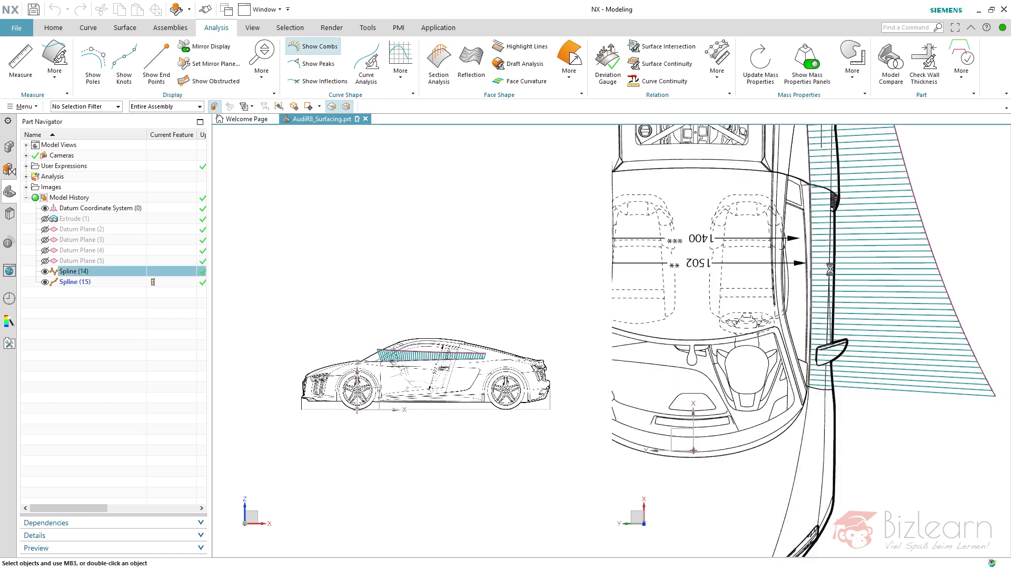
scroll(827, 262, up, 1)
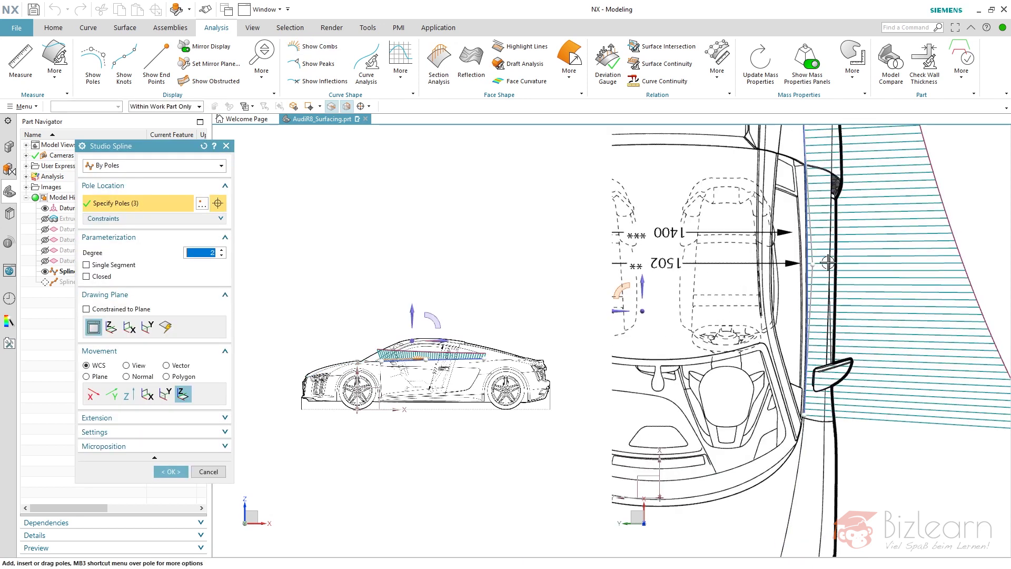
click(644, 280)
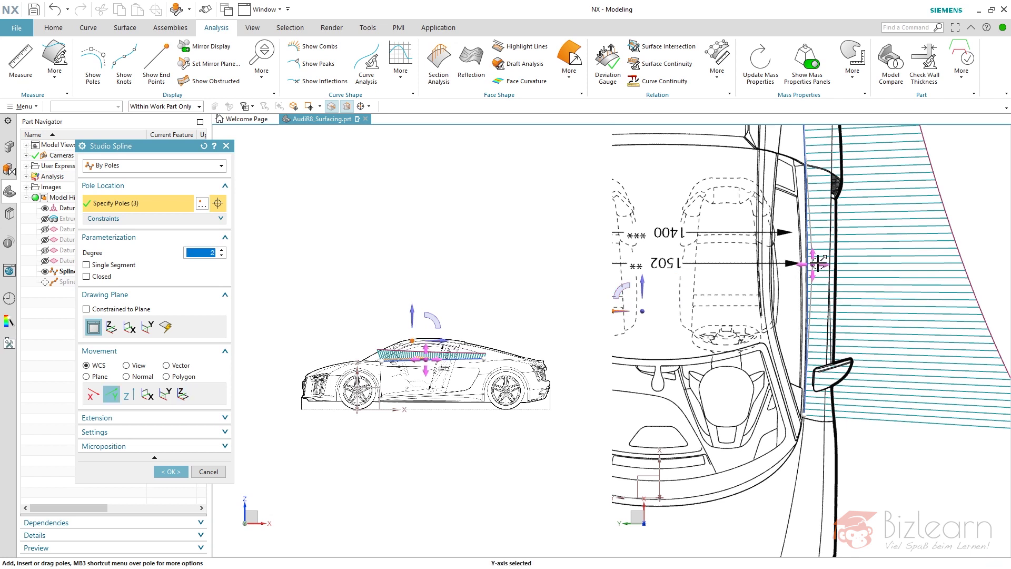
drag(819, 264, 820, 264)
scroll(853, 282, down, 5)
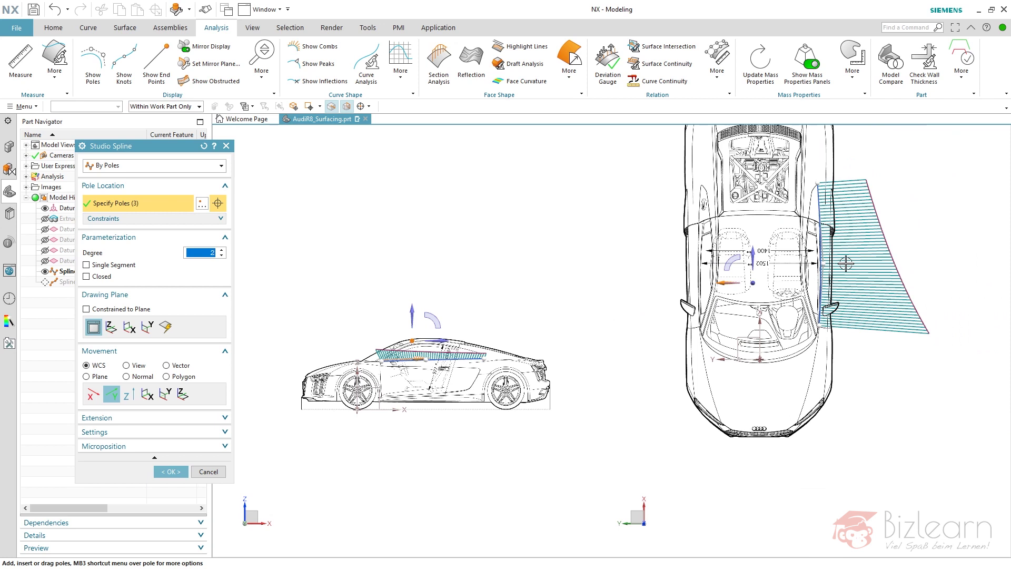
middle_click(835, 390)
Undo and redo the window-sill spline edit to compare the curvature combs along the fender in both views
scroll(835, 400, up, 3)
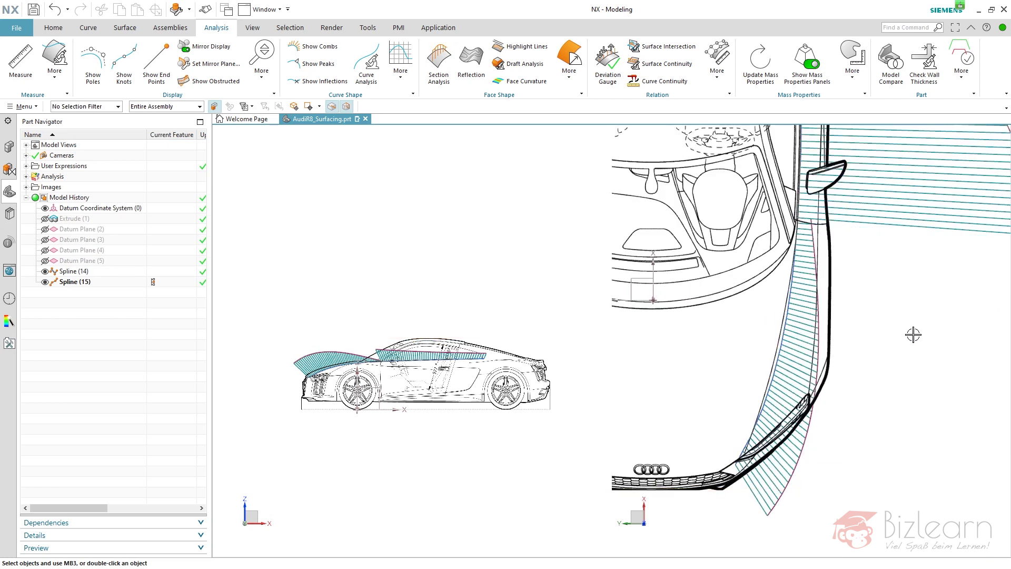
click(55, 10)
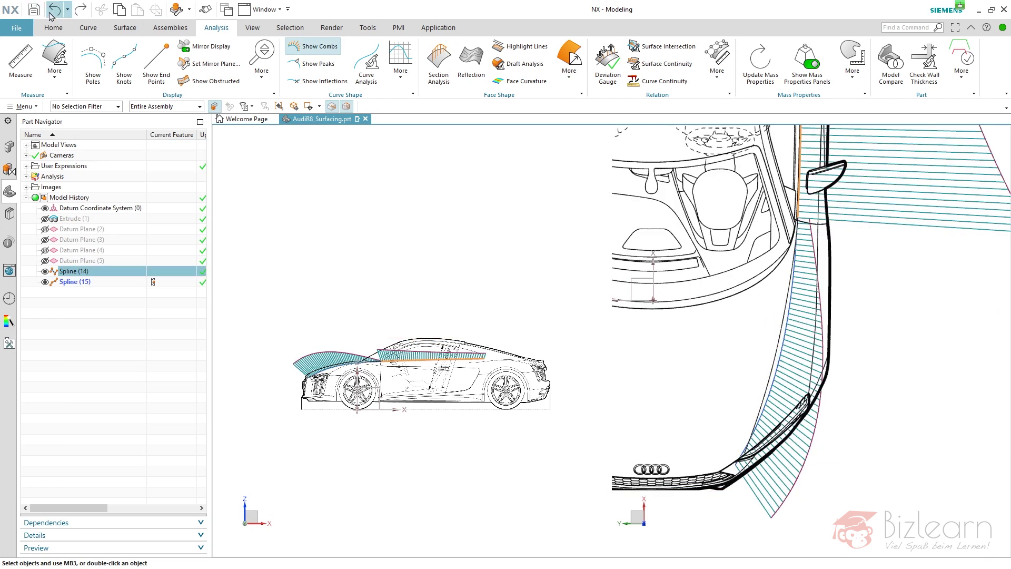
click(76, 12)
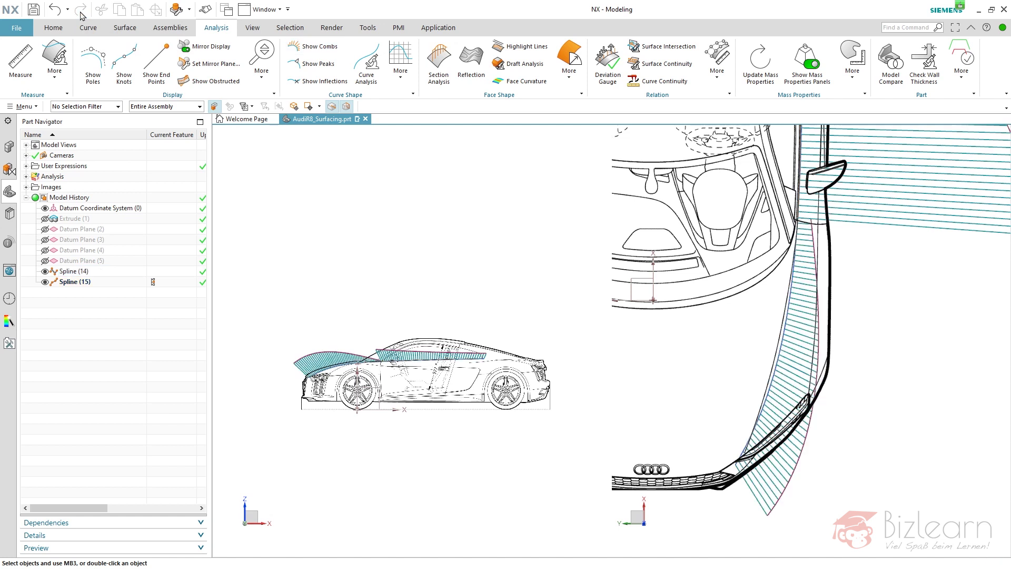
scroll(323, 367, up, 5)
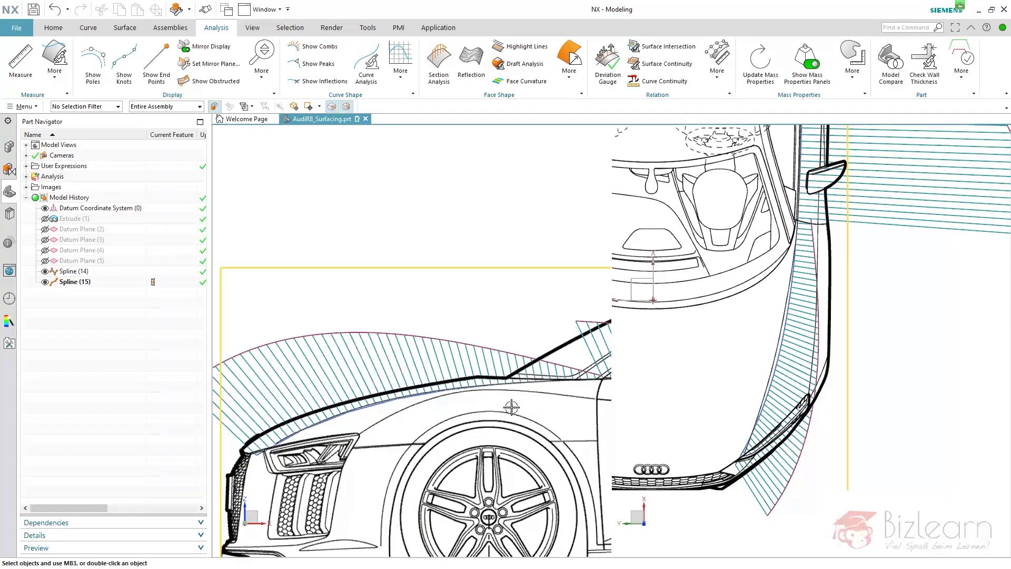
scroll(421, 363, down, 4)
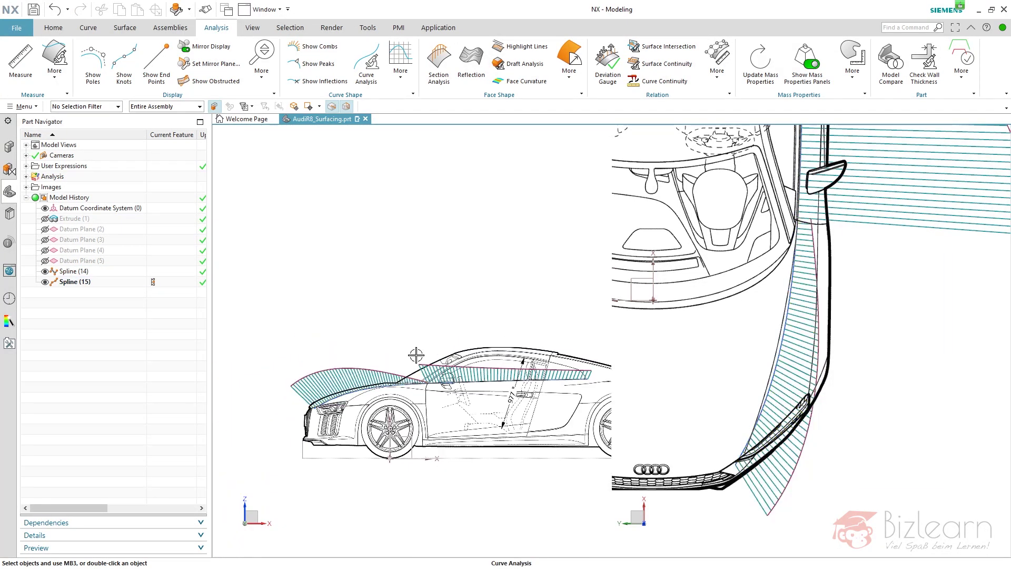
scroll(764, 449, down, 2)
Reopen the window-sill spline and enable microposition at a 25% rate for fine adjustment of its middle pole along Y
scroll(760, 323, up, 3)
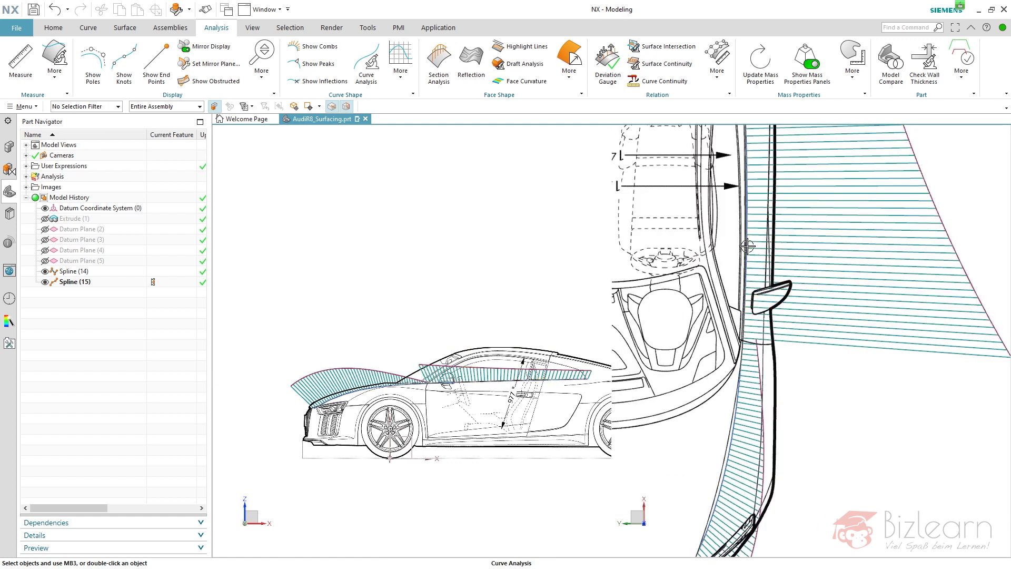
double_click(746, 245)
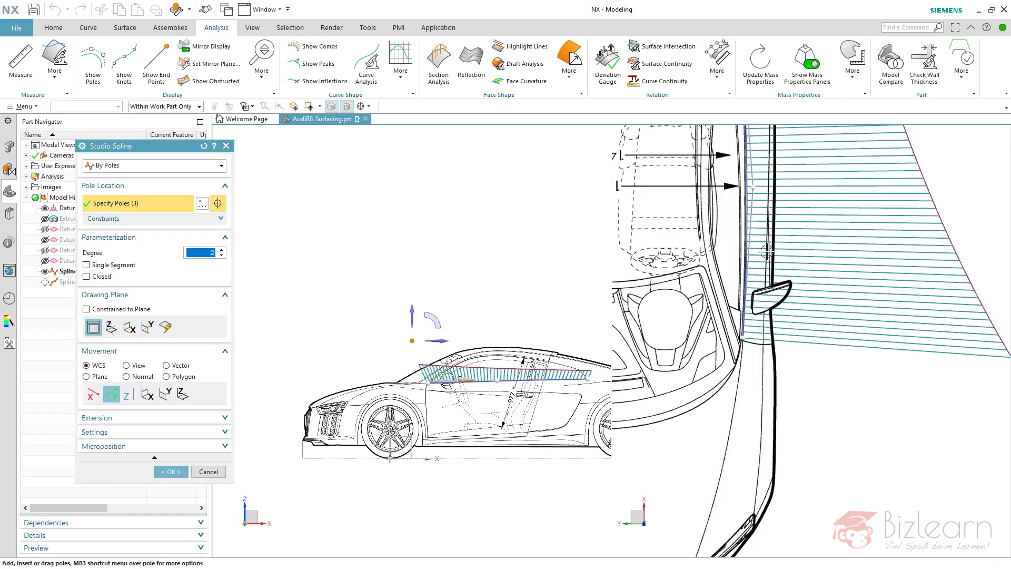
scroll(754, 190, up, 1)
scroll(754, 190, up, 1)
drag(755, 190, 756, 189)
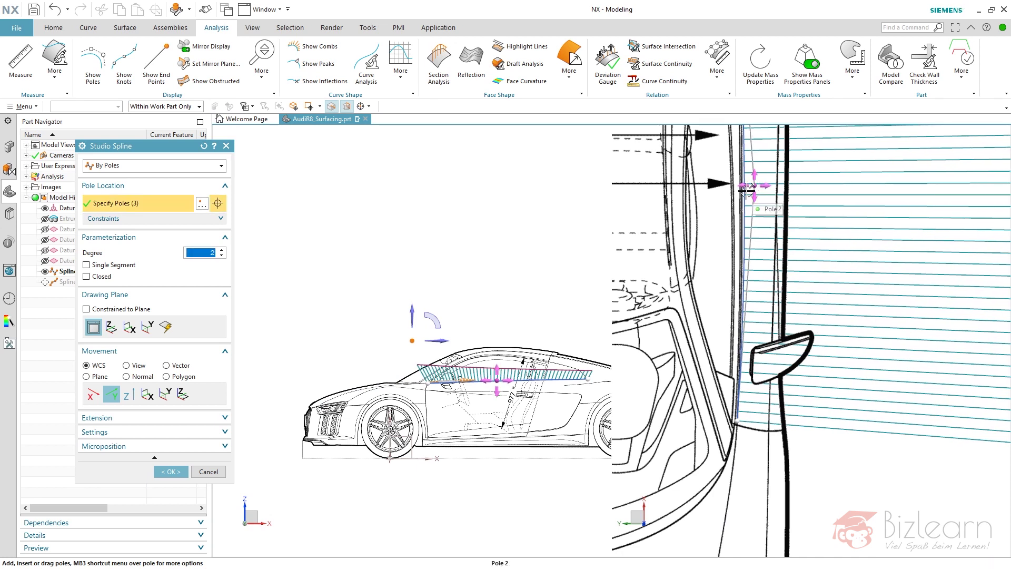
click(113, 446)
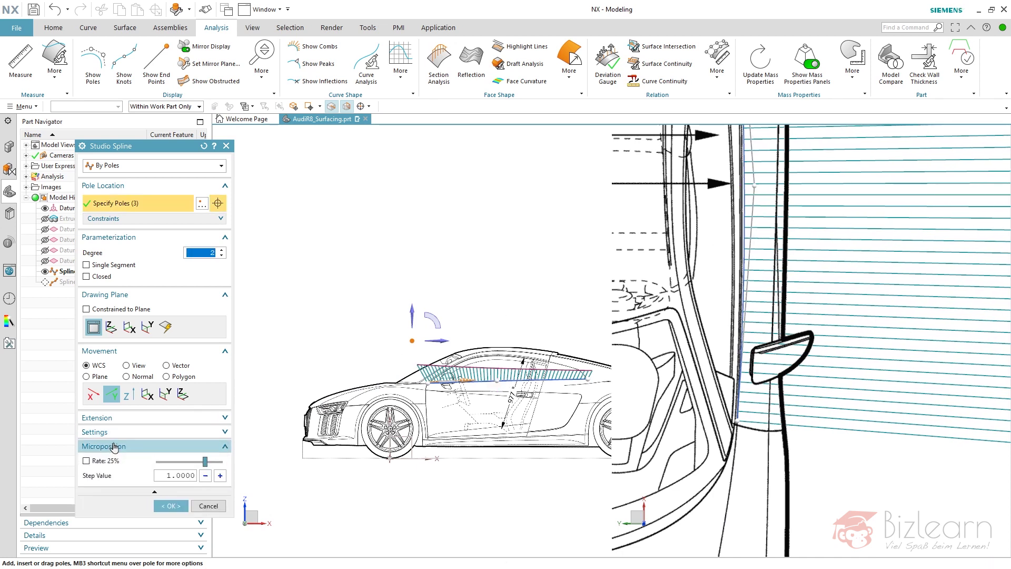
click(110, 461)
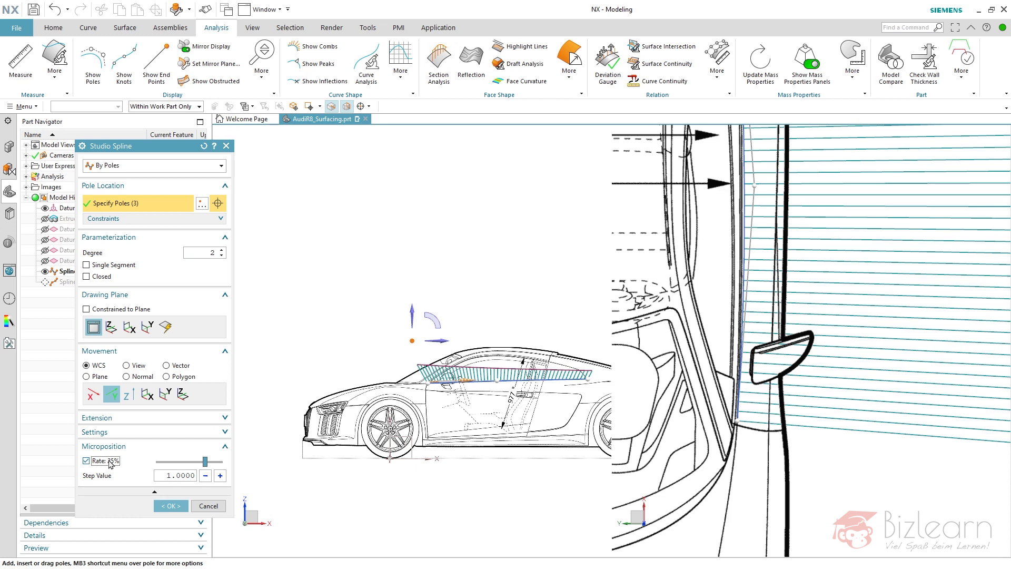
mouse_move(754, 185)
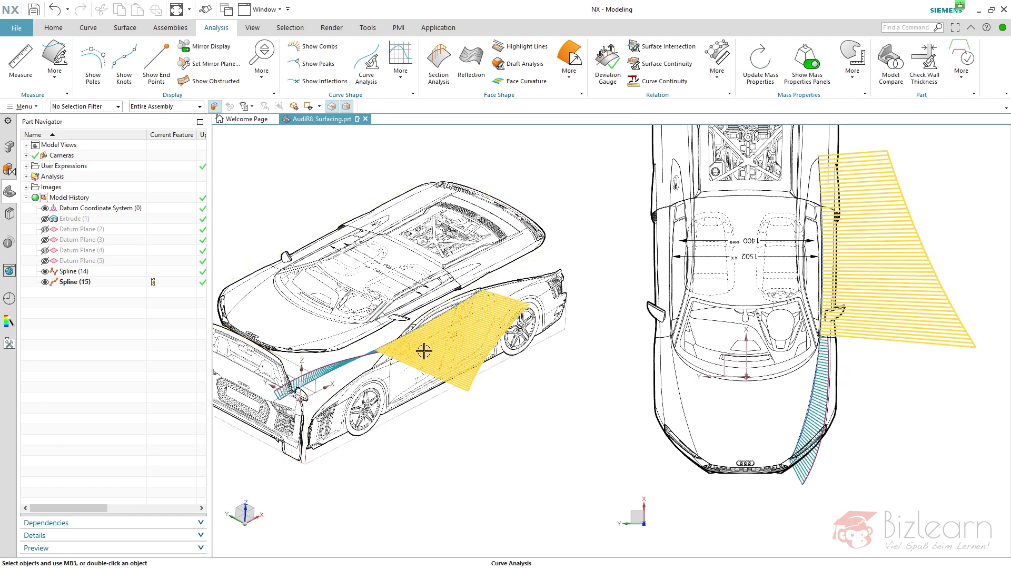
middle_drag(429, 334, 447, 337)
scroll(336, 350, up, 3)
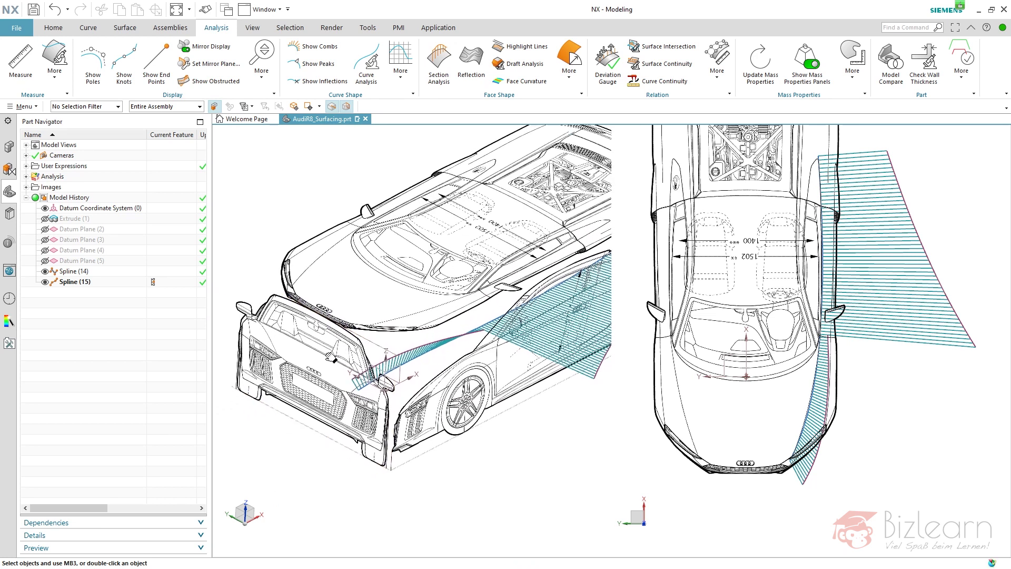
scroll(290, 370, down, 2)
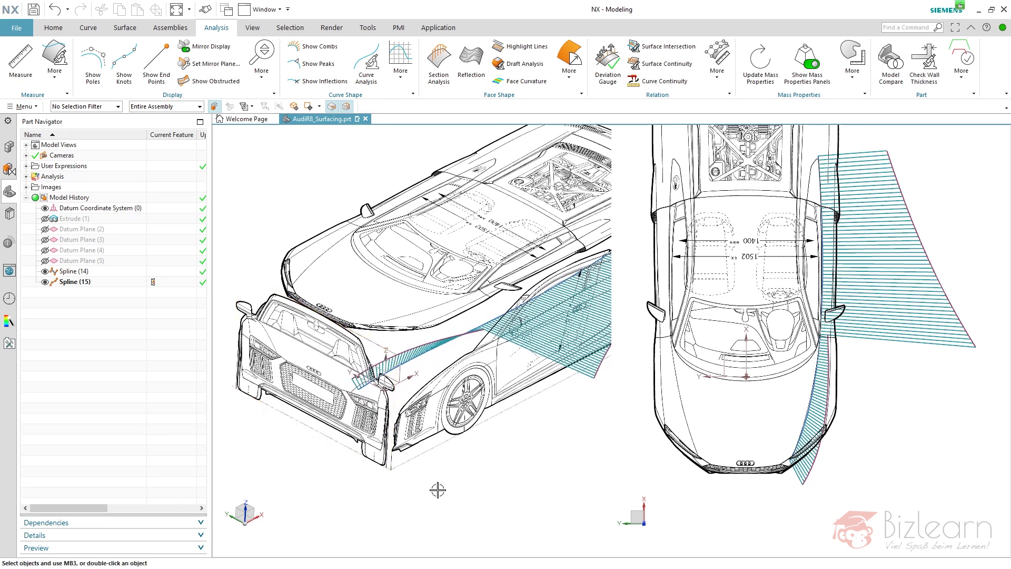